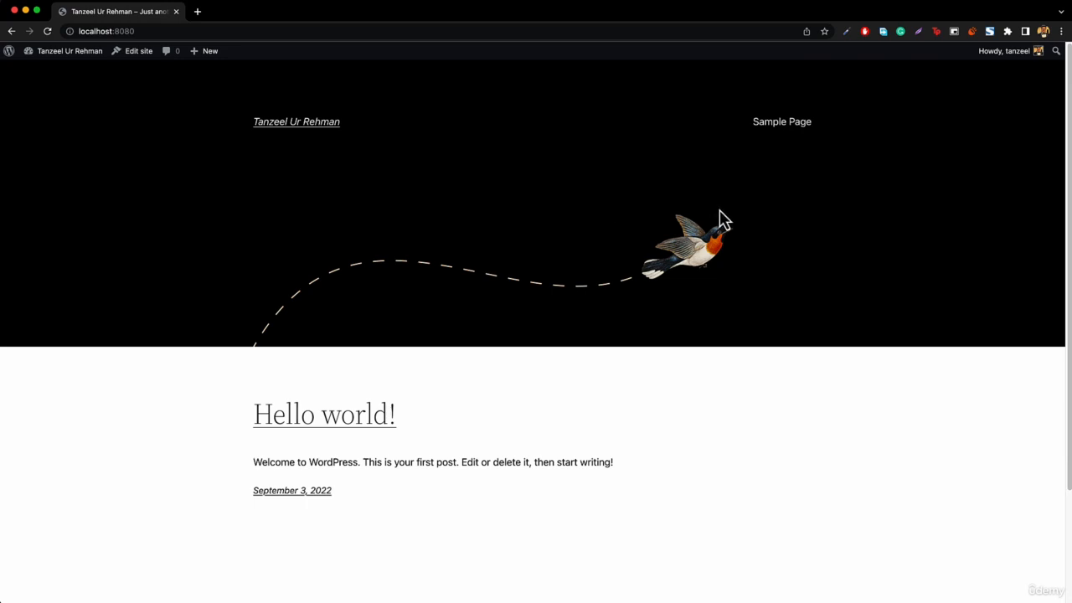
Open the WordPress admin dashboard at localhost:8080/wp-admin
mouse_move(67, 66)
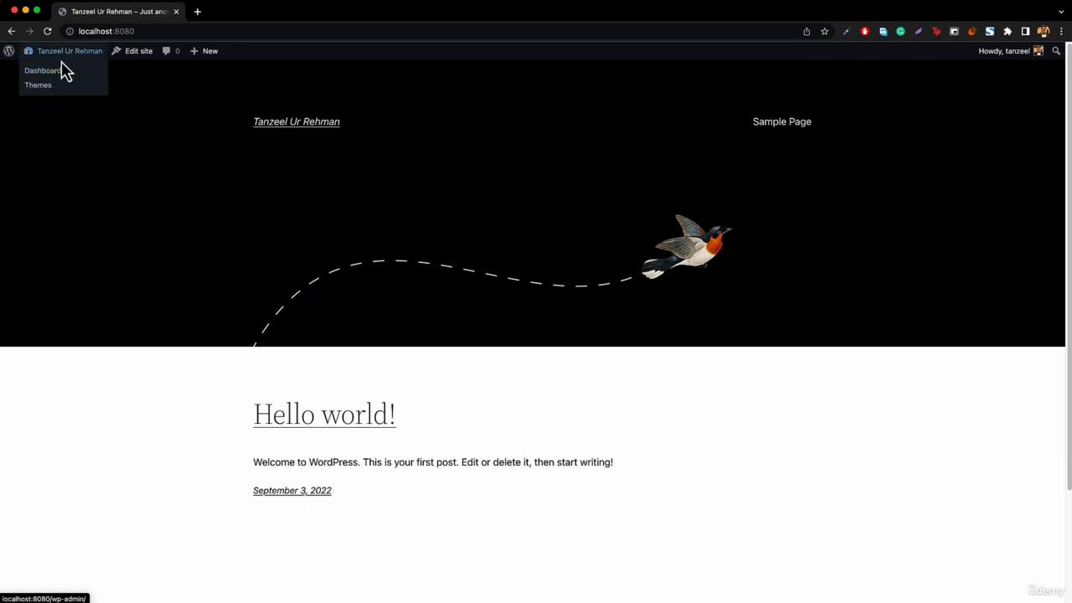
click(148, 31)
click(157, 31)
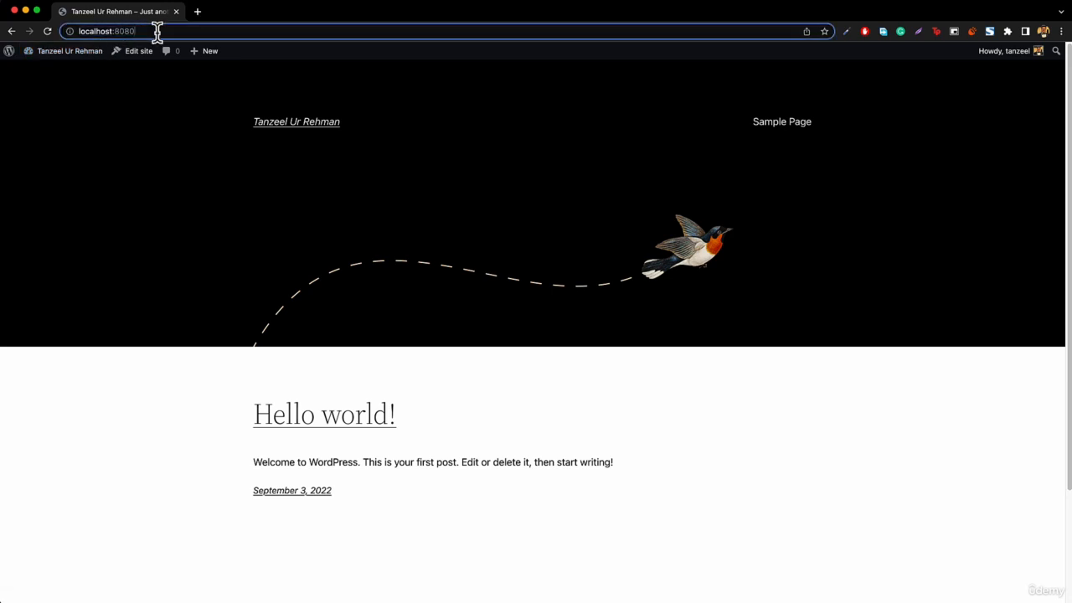
text(/wp)
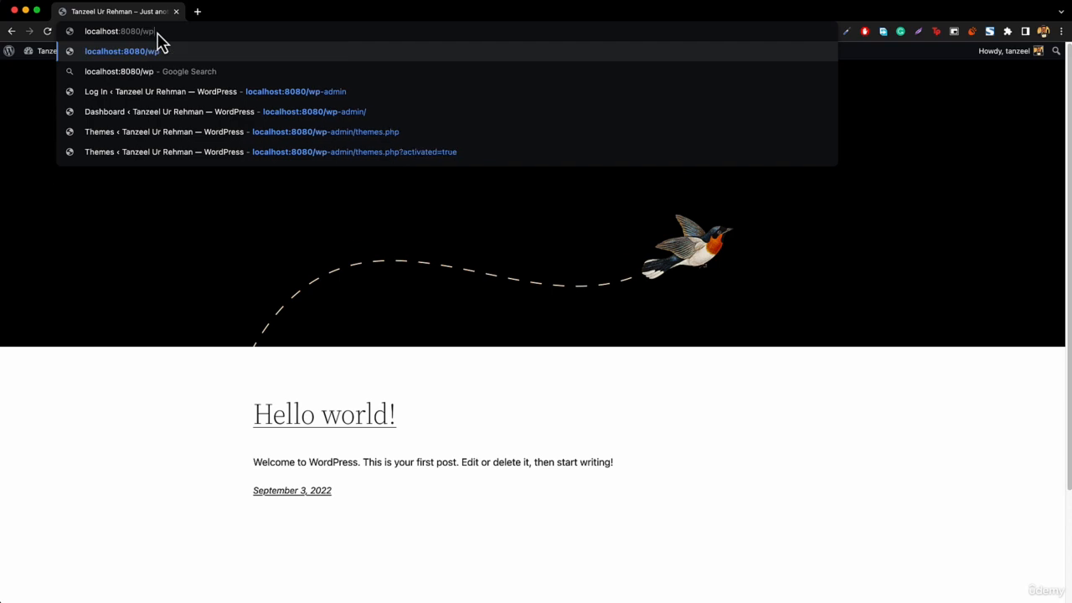
text(-admin)
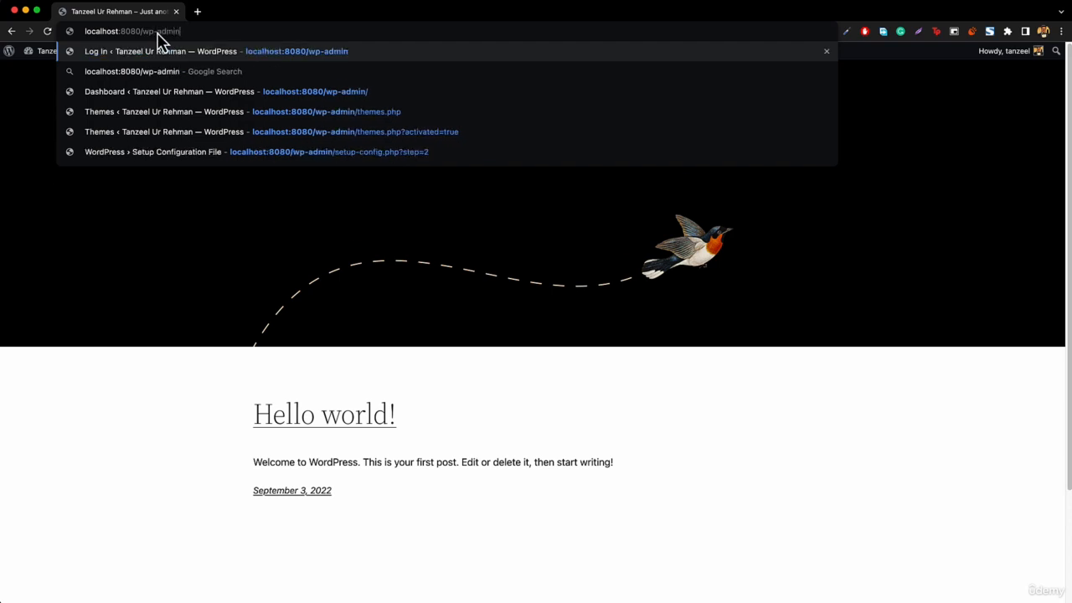
key(Return)
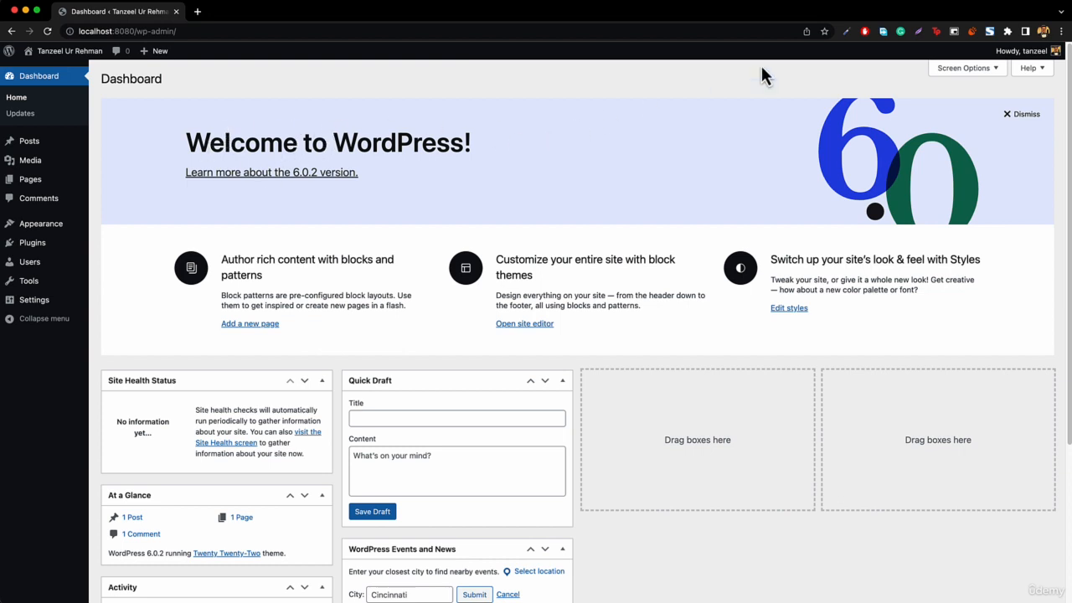
Open the live site from the dashboard in a separate browser tab and view its home page
mouse_move(1005, 52)
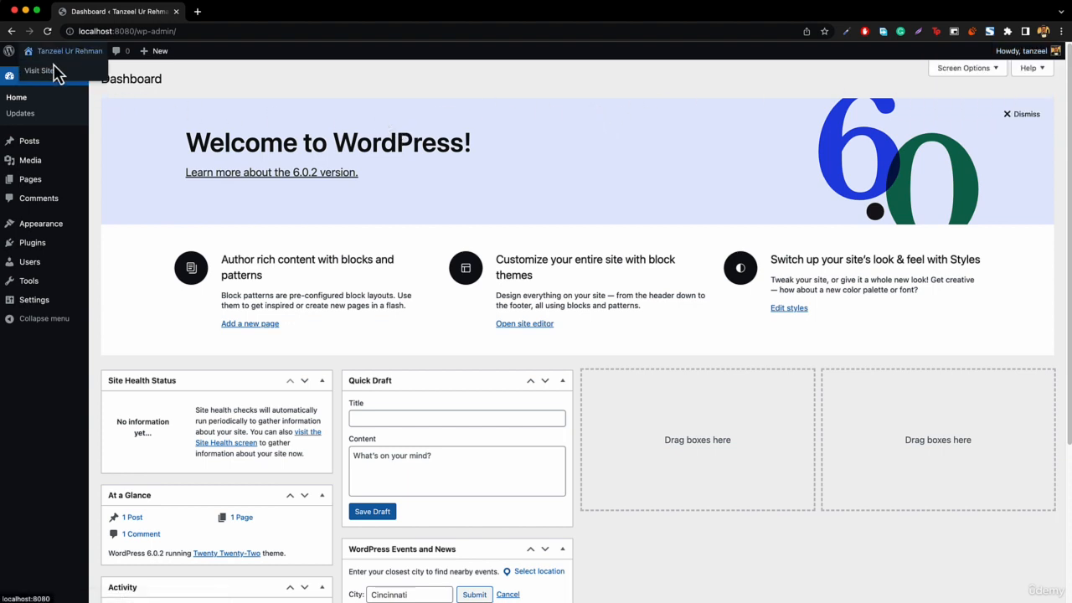
right_click(40, 70)
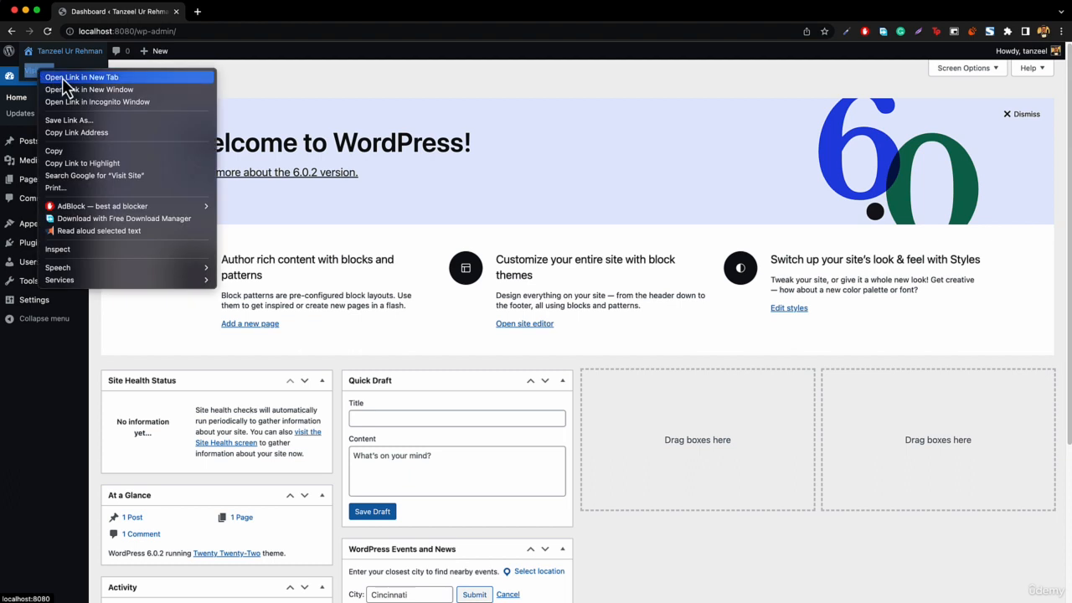
click(63, 78)
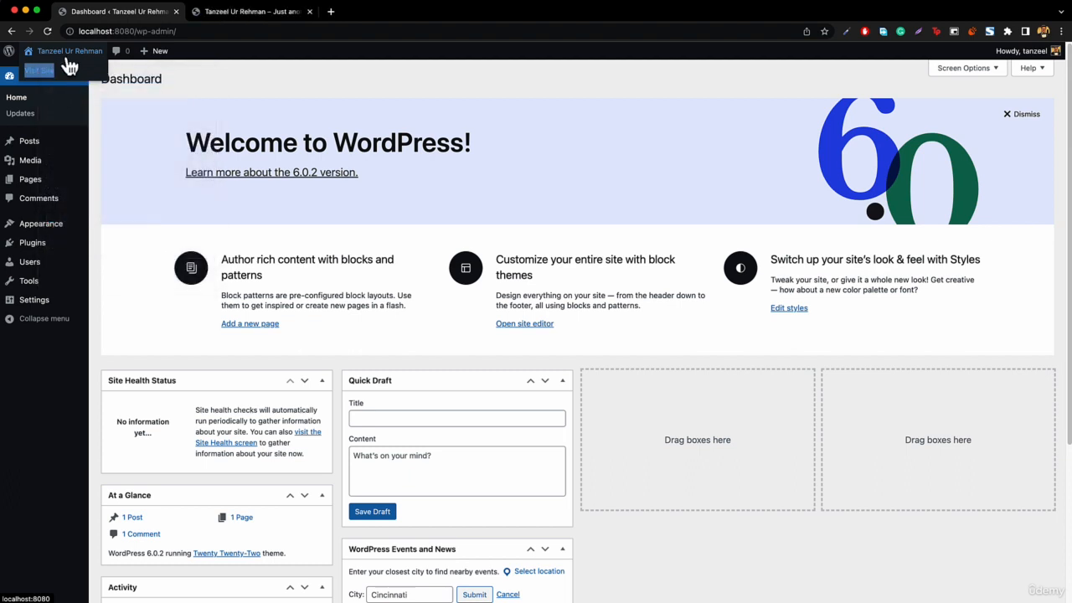
click(256, 19)
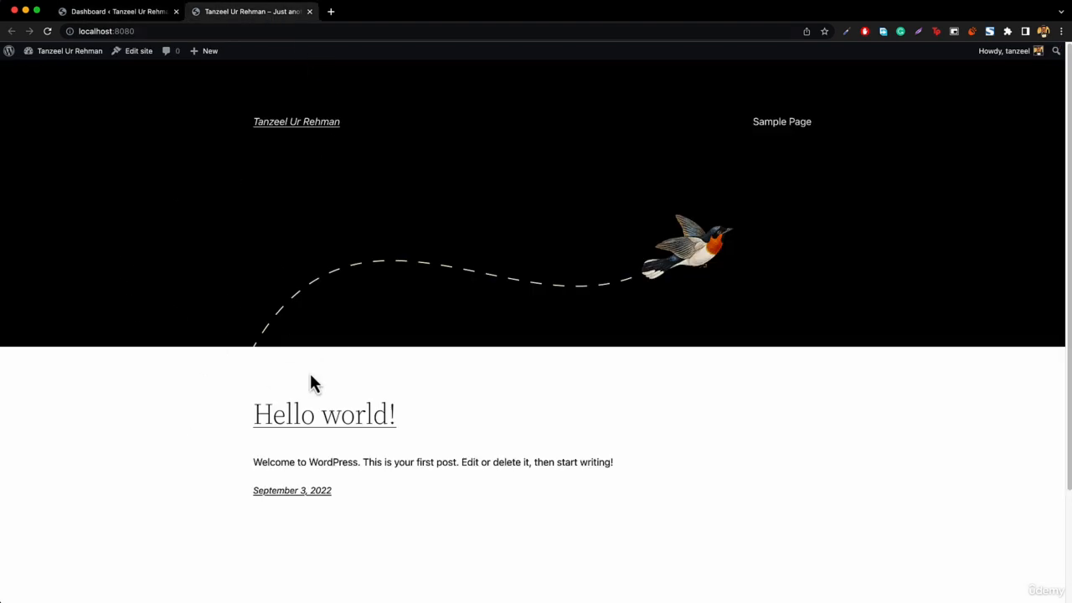
Activate the Twenty Twenty theme in the WordPress admin and reload the live site at localhost:8080 to view it
click(131, 14)
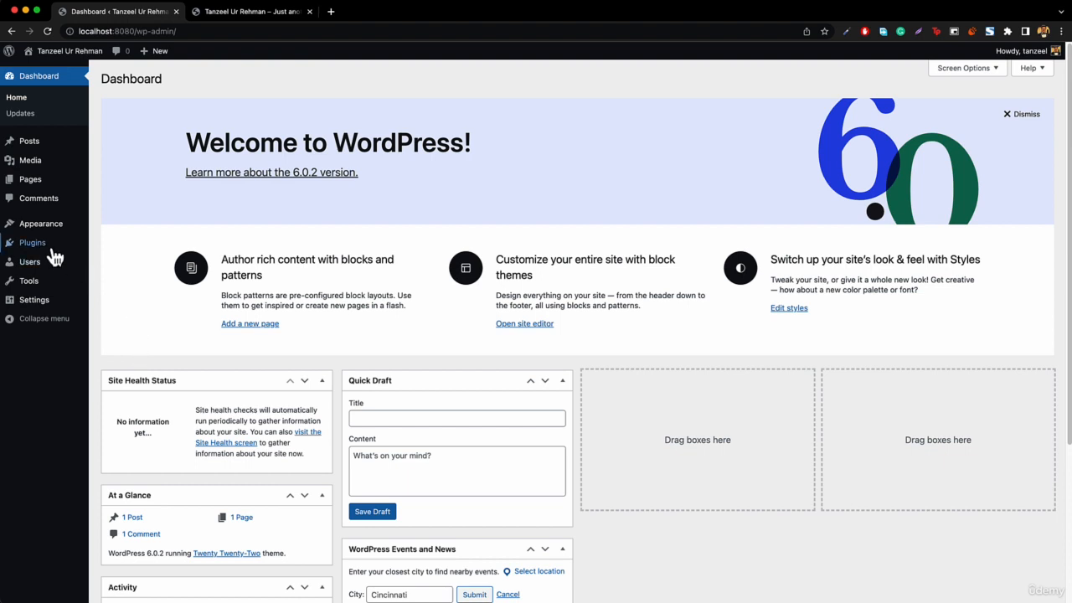
mouse_move(33, 227)
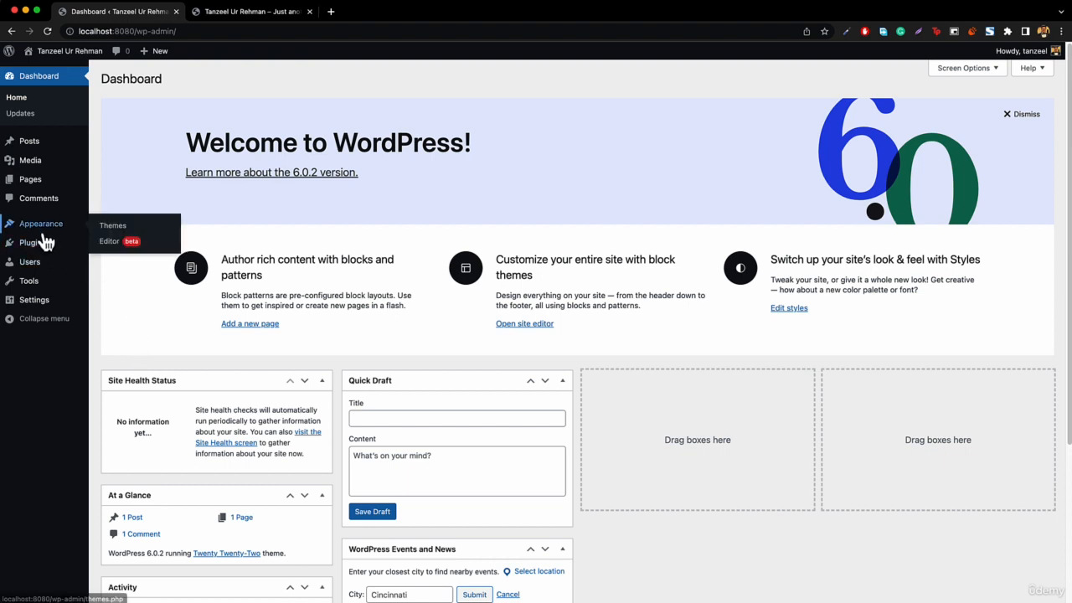
click(109, 228)
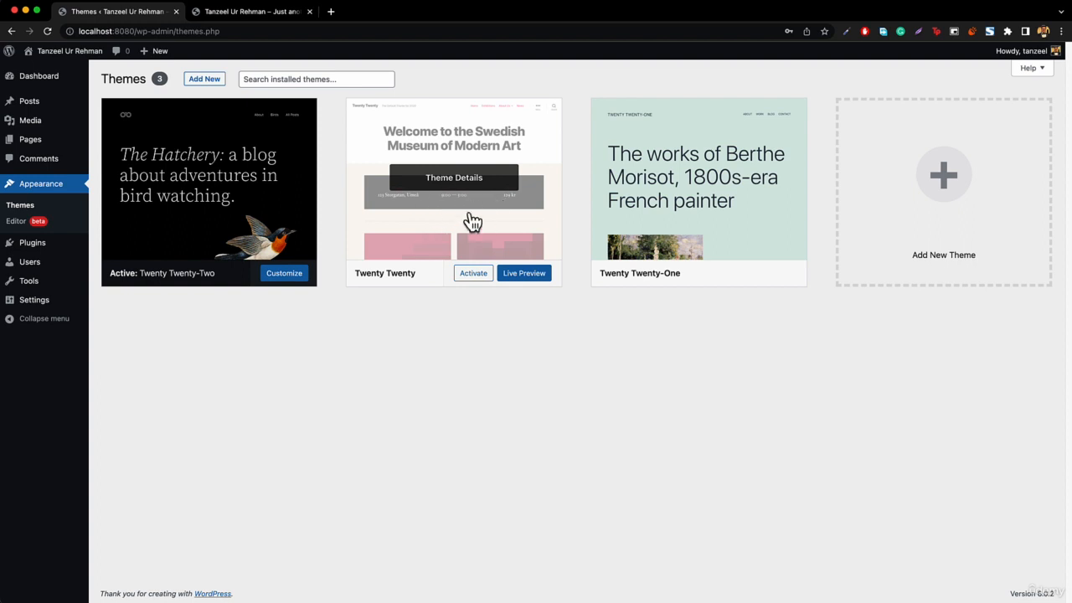
click(473, 274)
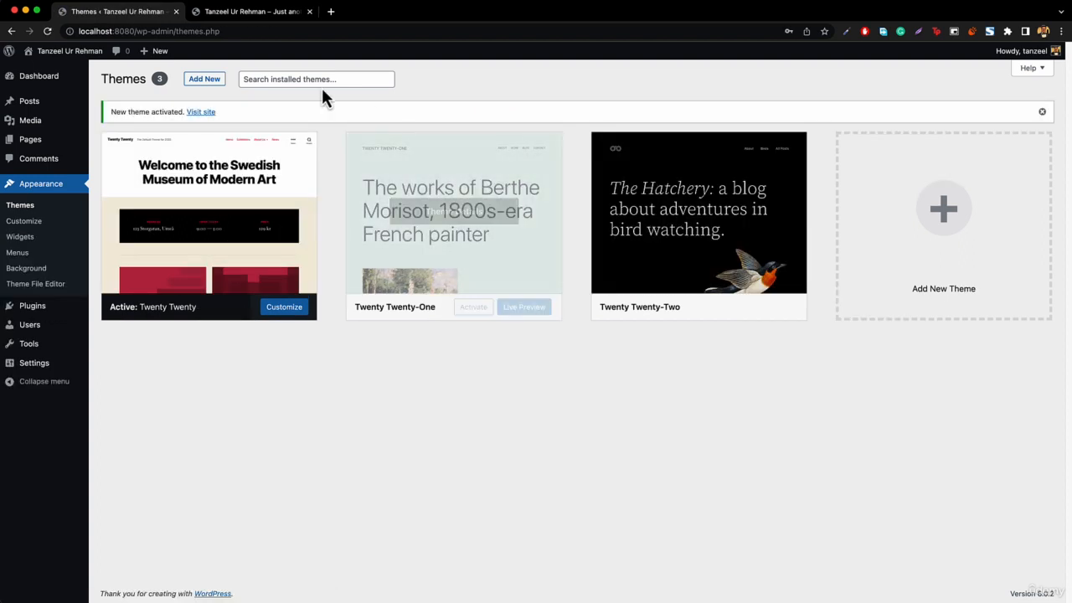
click(288, 14)
click(287, 34)
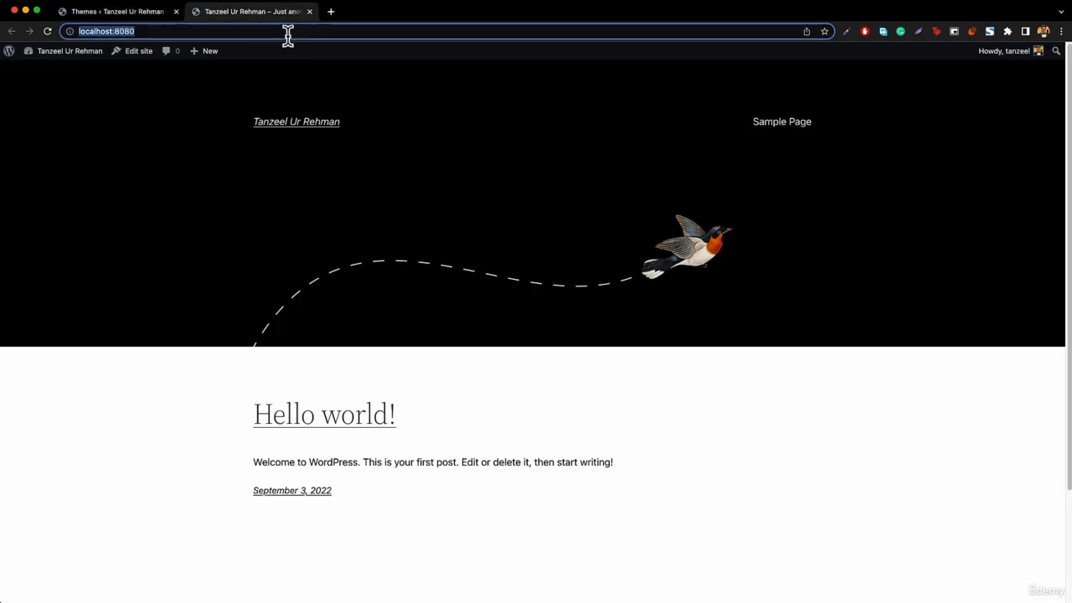
key(Return)
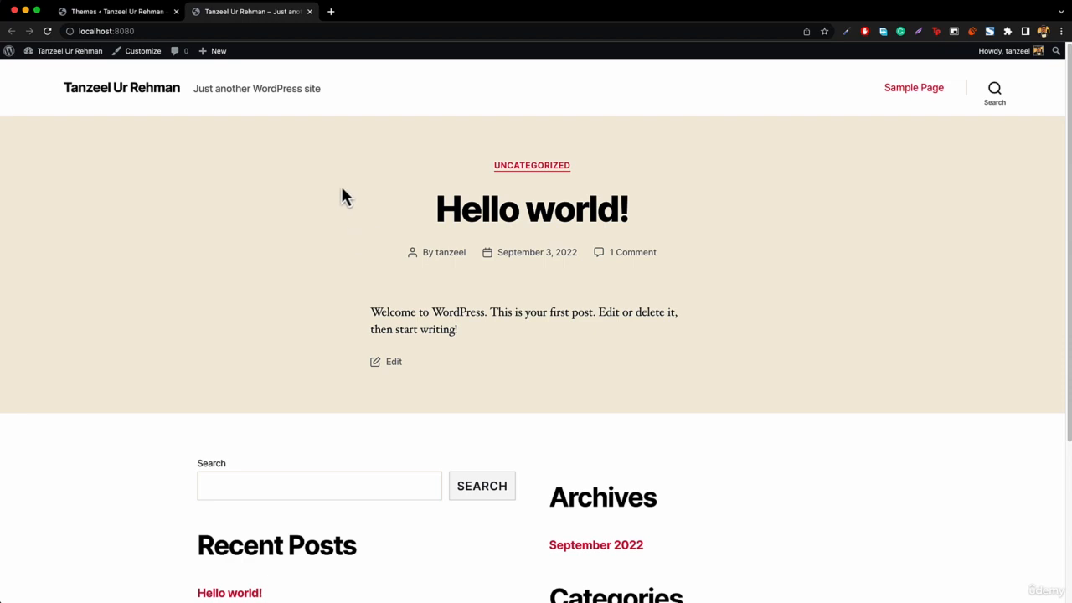
Activate the Twenty Twenty-One theme and reload the live site's home page to view it
click(122, 11)
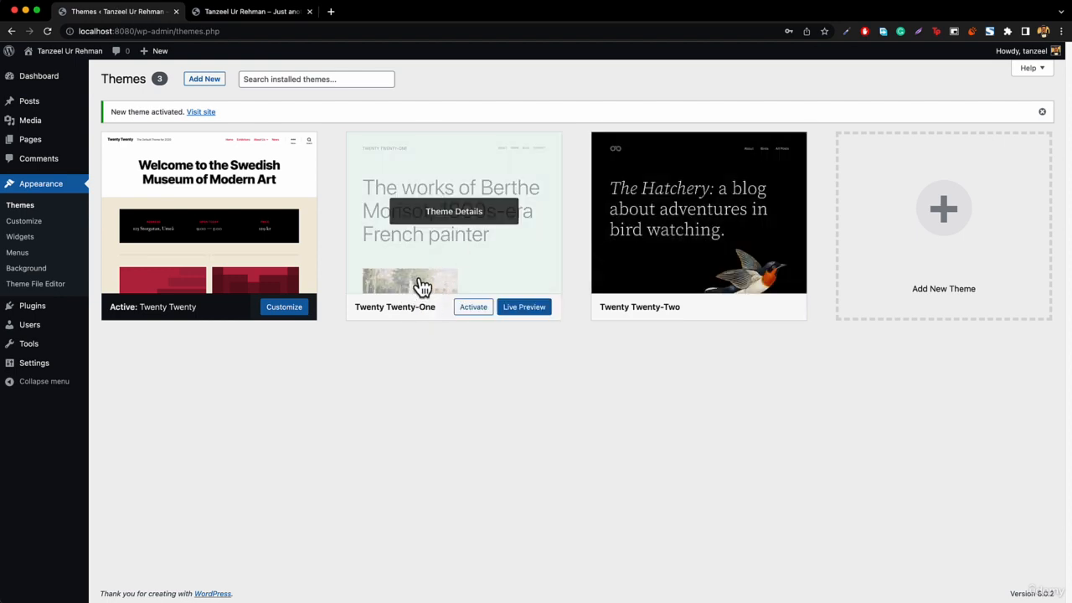
click(469, 310)
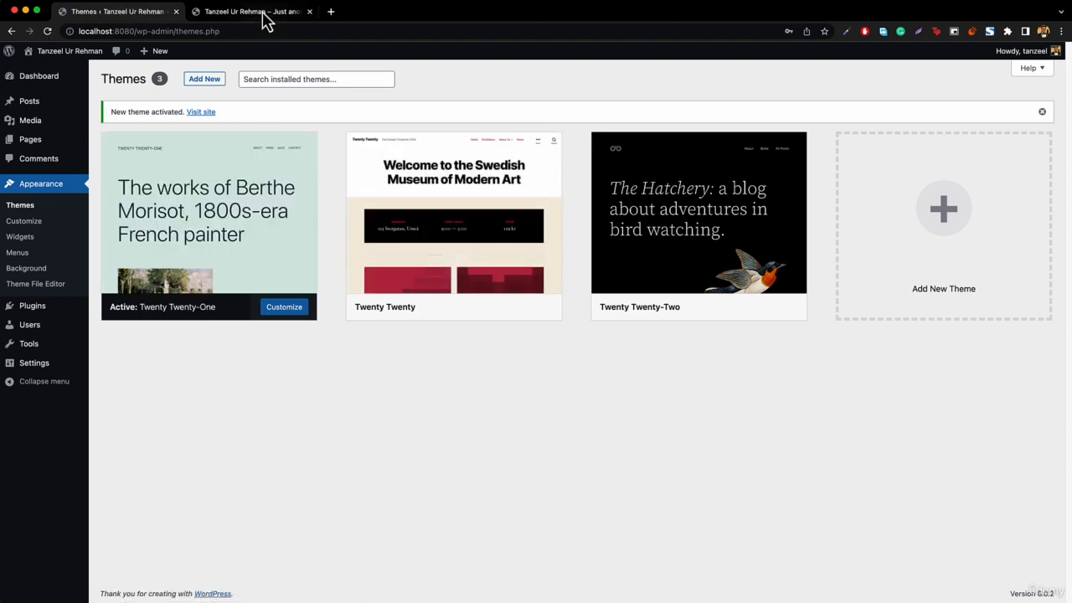
click(262, 19)
click(263, 30)
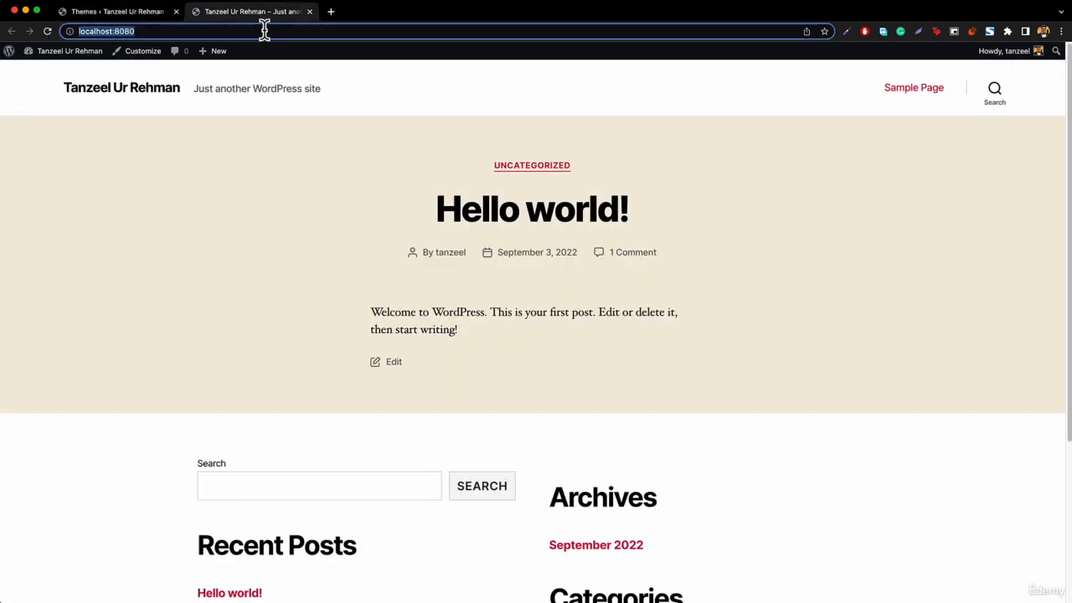
key(Return)
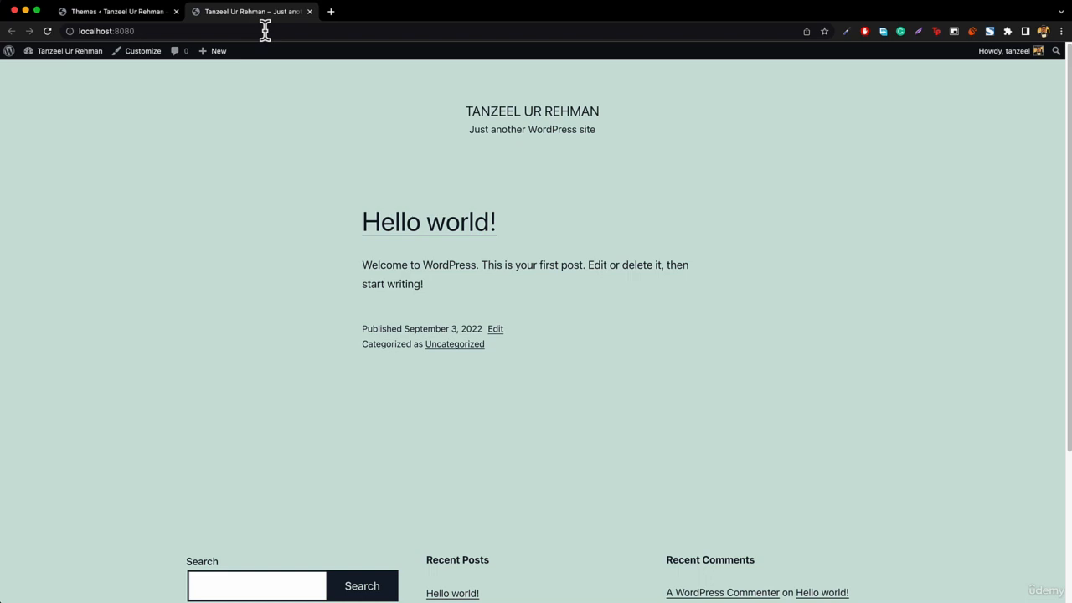
Try to install the Astra theme from the popular themes, and cancel the request for FTP connection details
click(115, 19)
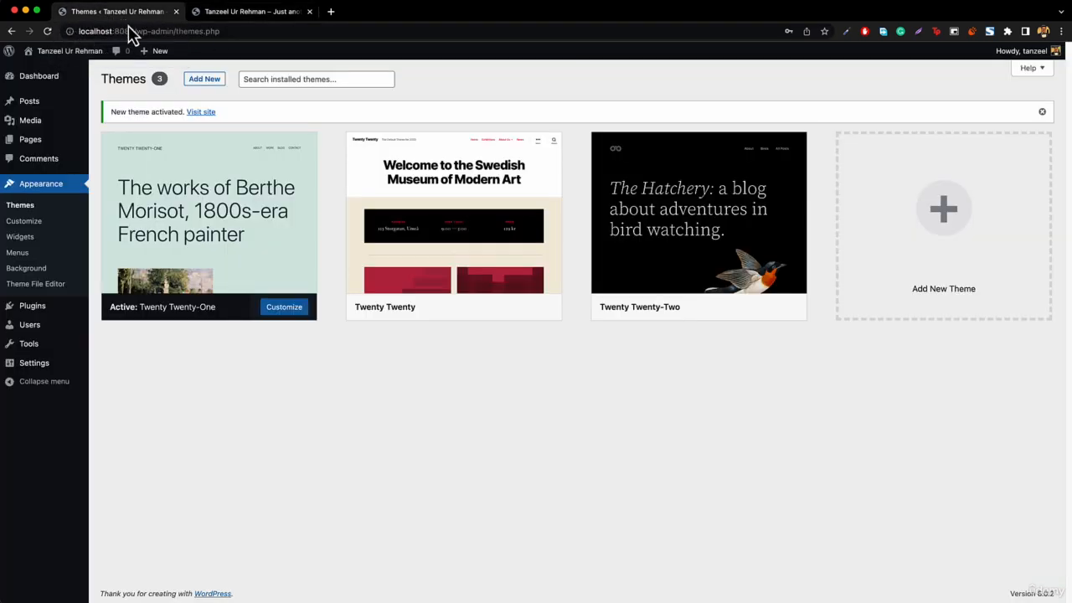
click(203, 81)
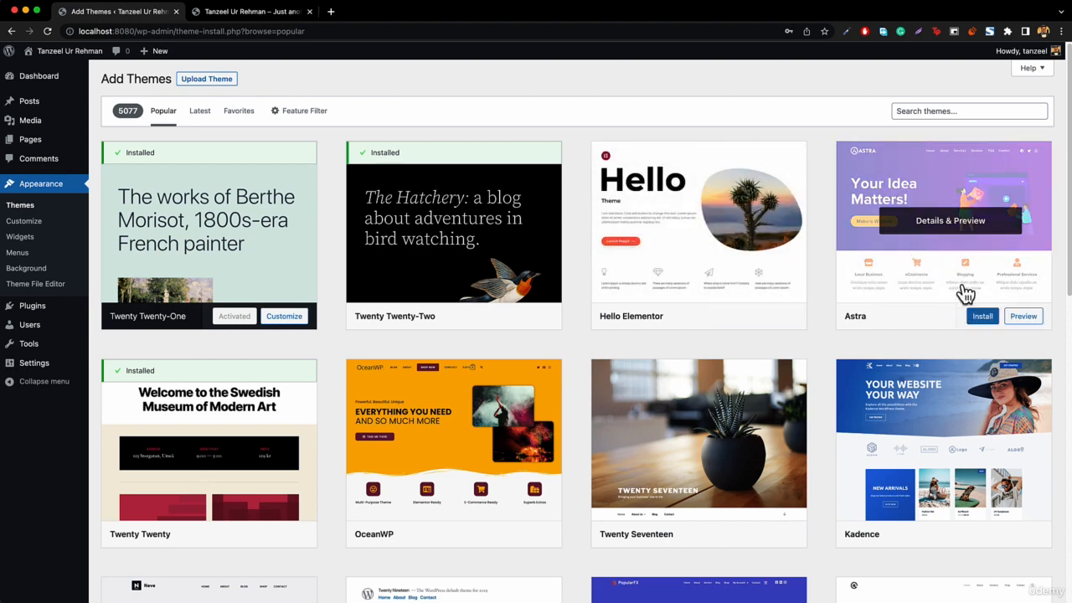
click(979, 317)
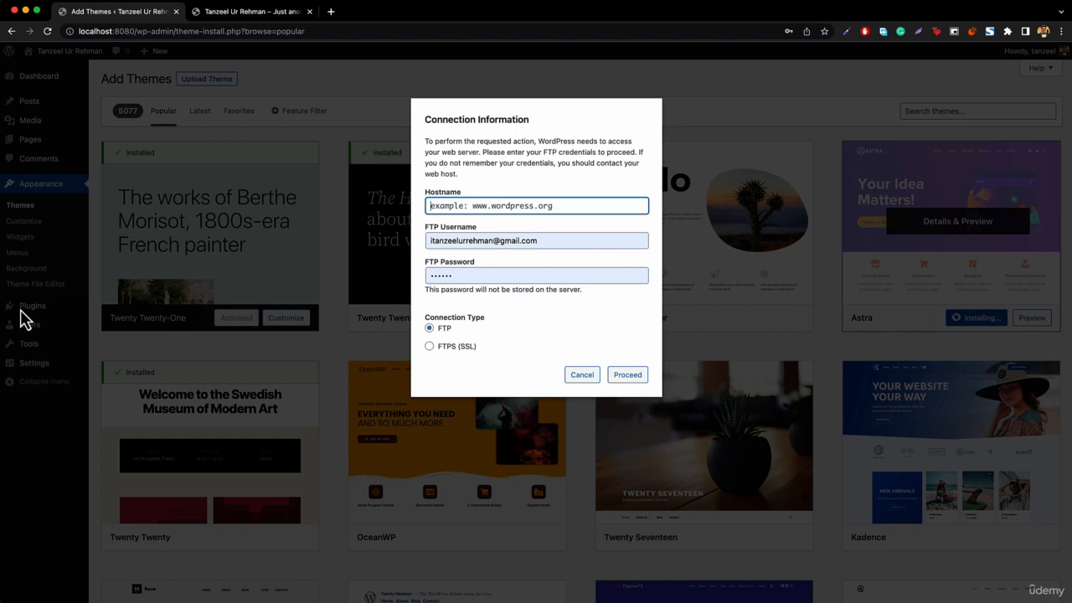
click(581, 375)
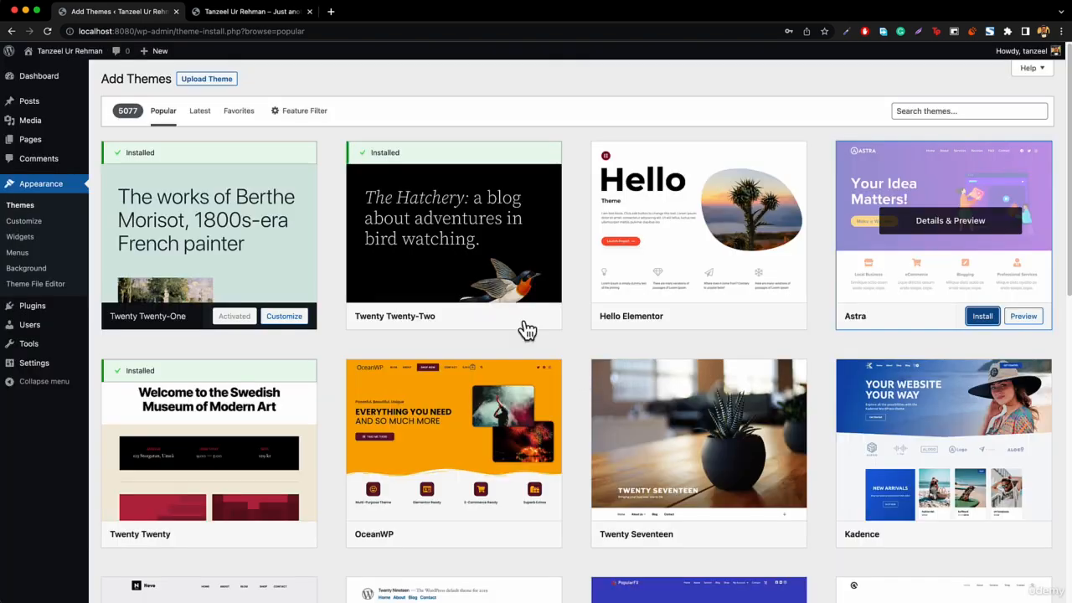
Open the Sublime Text website, sublimetext.com, in a new browser tab
click(332, 11)
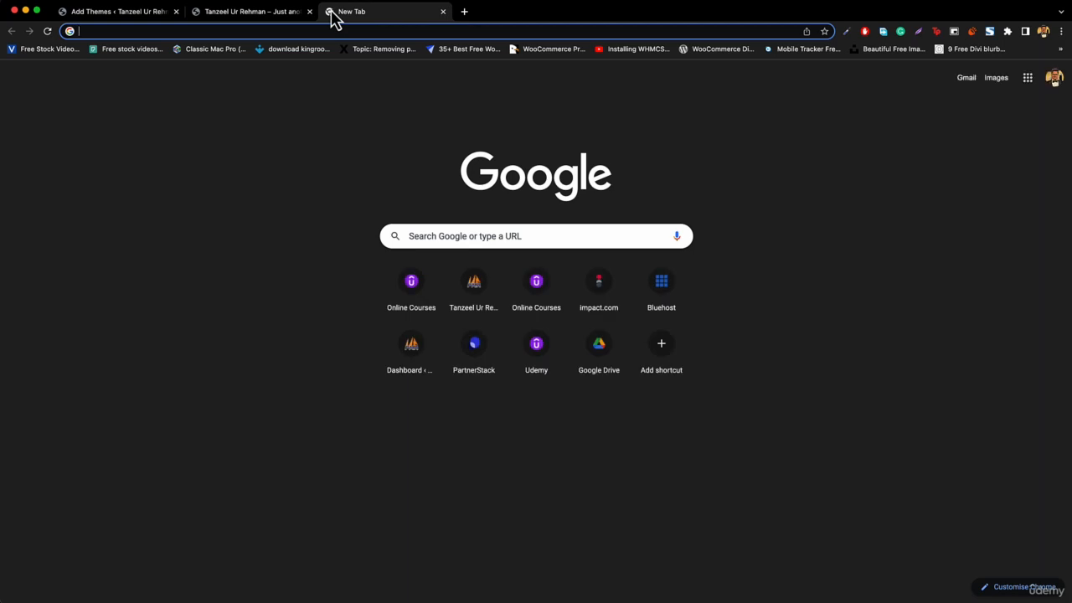
text(sublim)
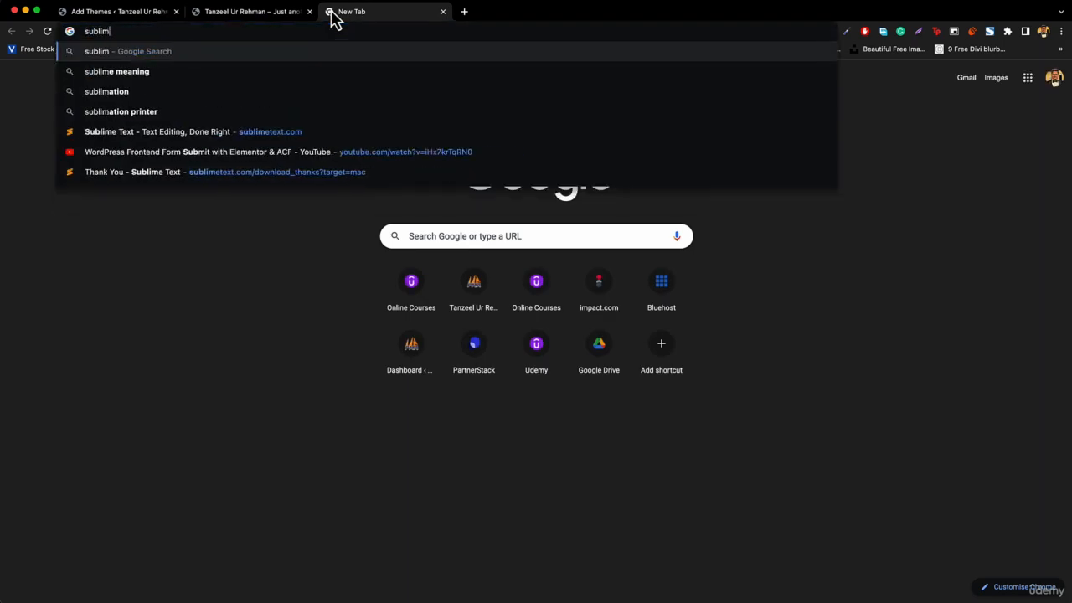
text(etext.c)
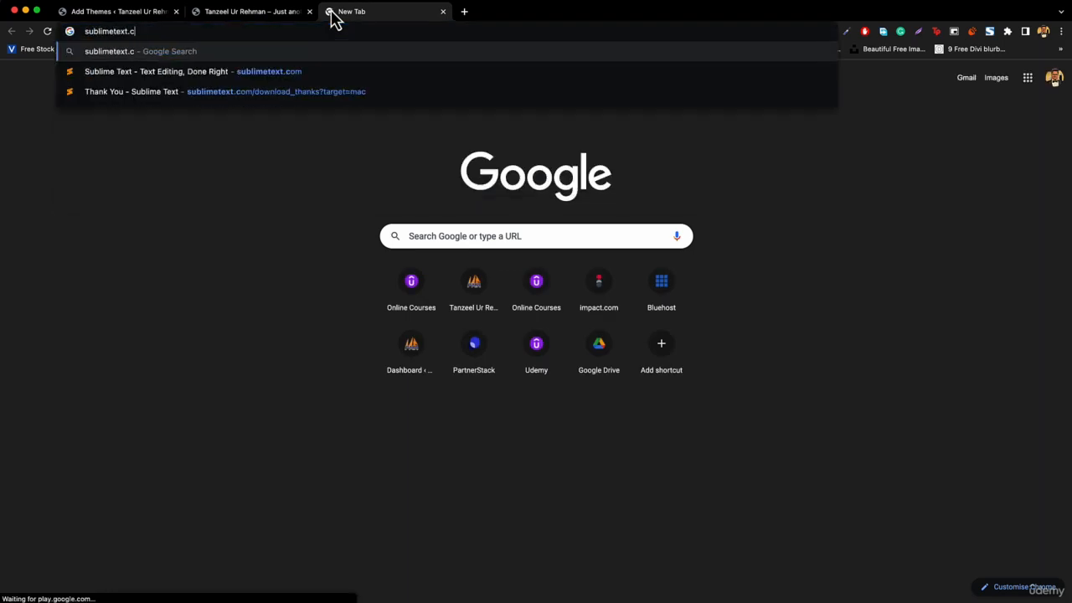
text(om)
key(Return)
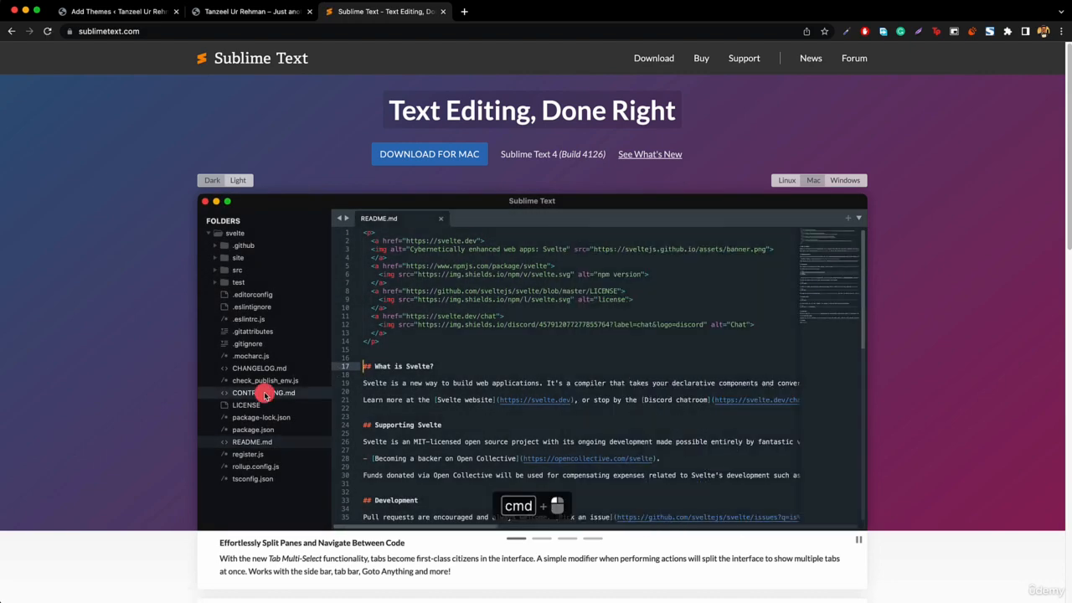
Switch to Finder and open the htdocs folder inside Applications > XAMPP
click(170, 586)
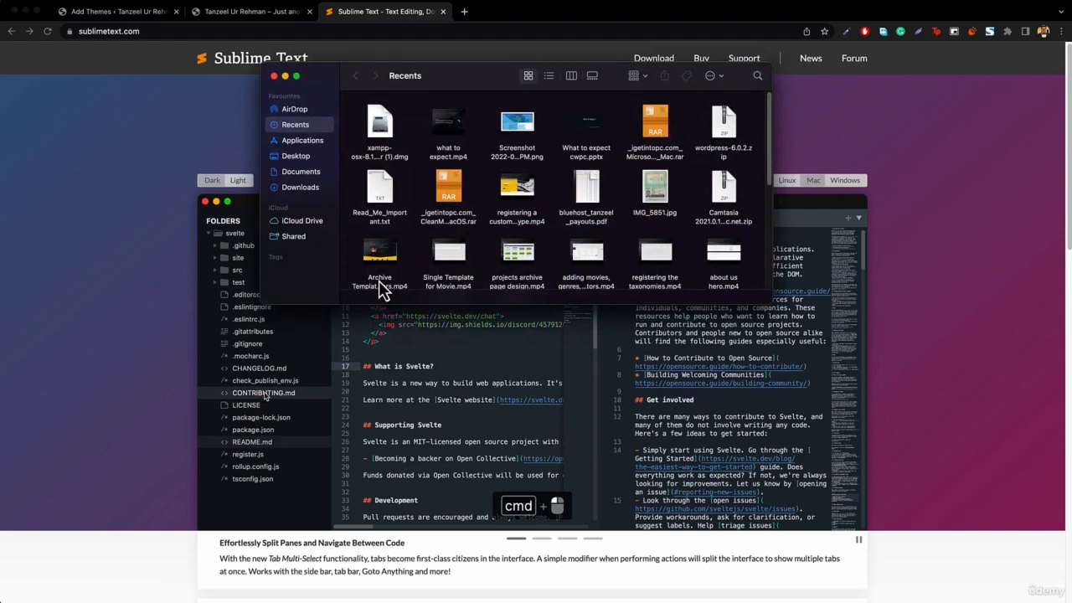
click(298, 139)
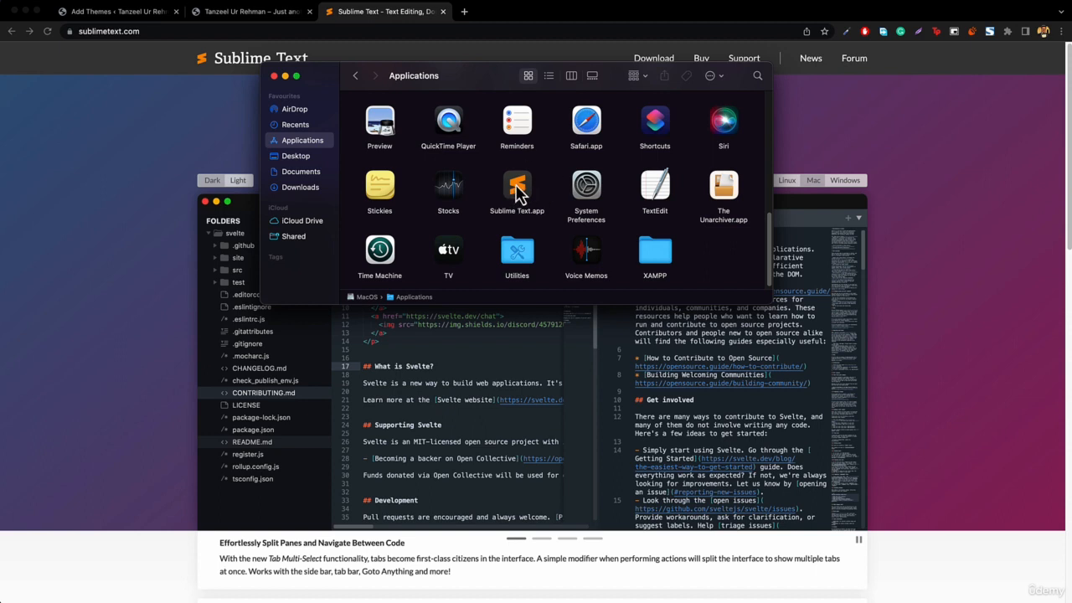
double_click(655, 255)
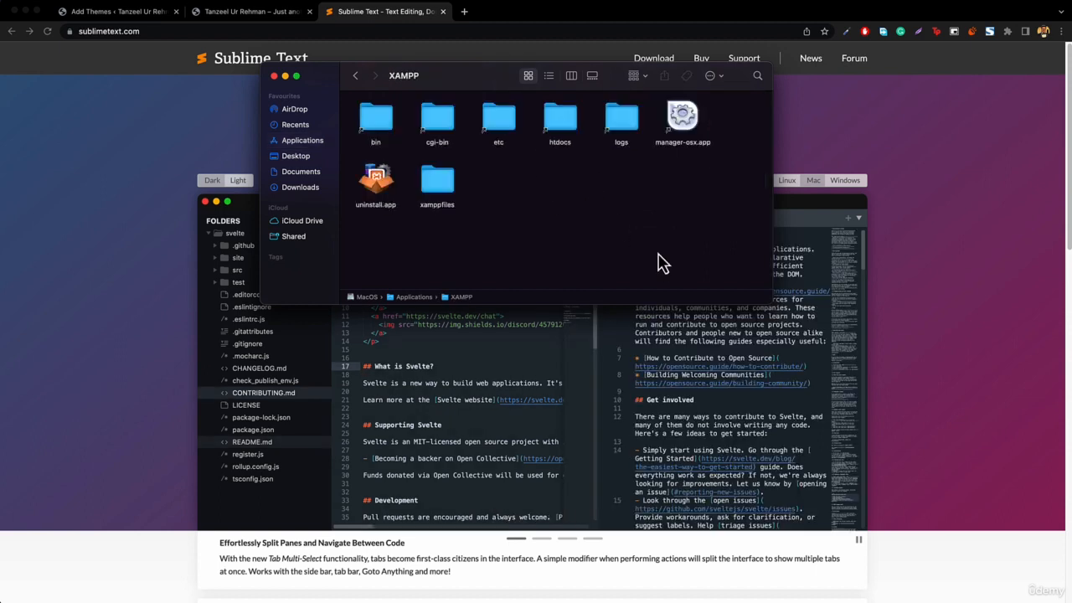
double_click(559, 130)
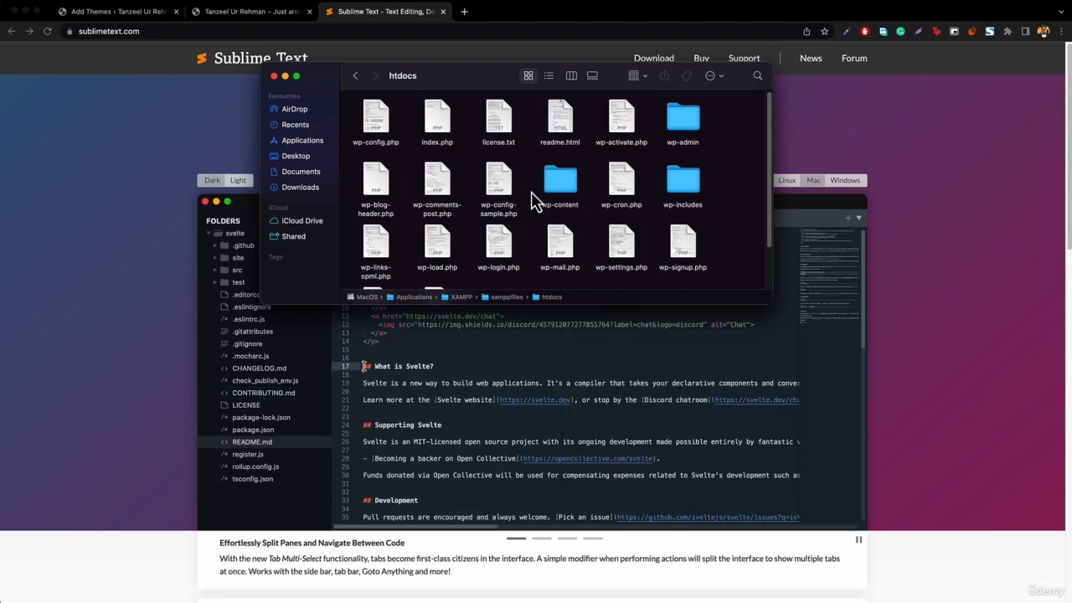
Show the htdocs folder contents as a list and select the wp-config.php file
scroll(536, 201, down, 1)
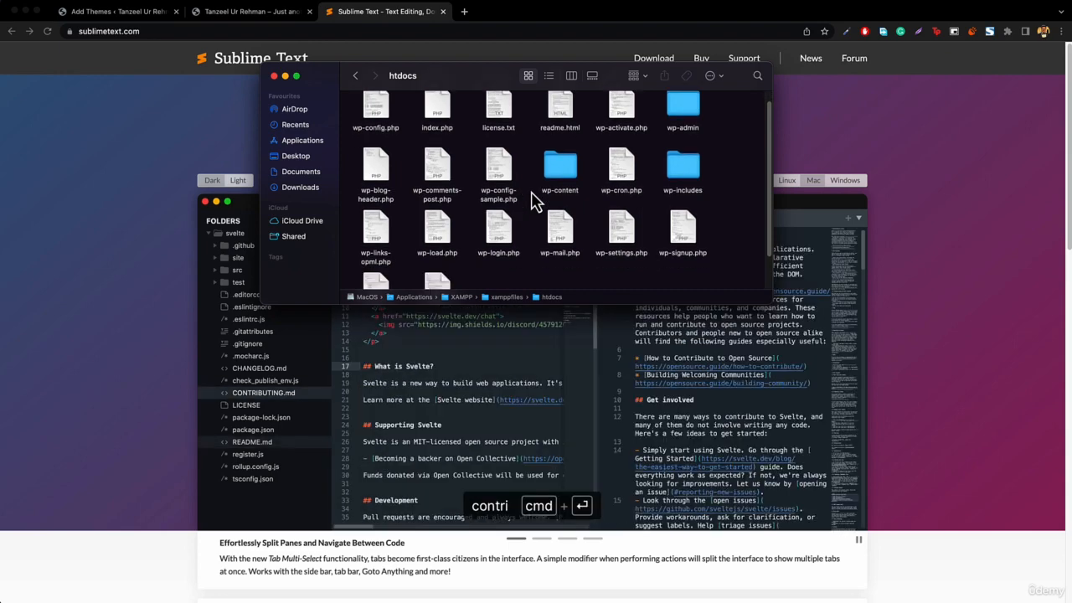
scroll(535, 201, up, 1)
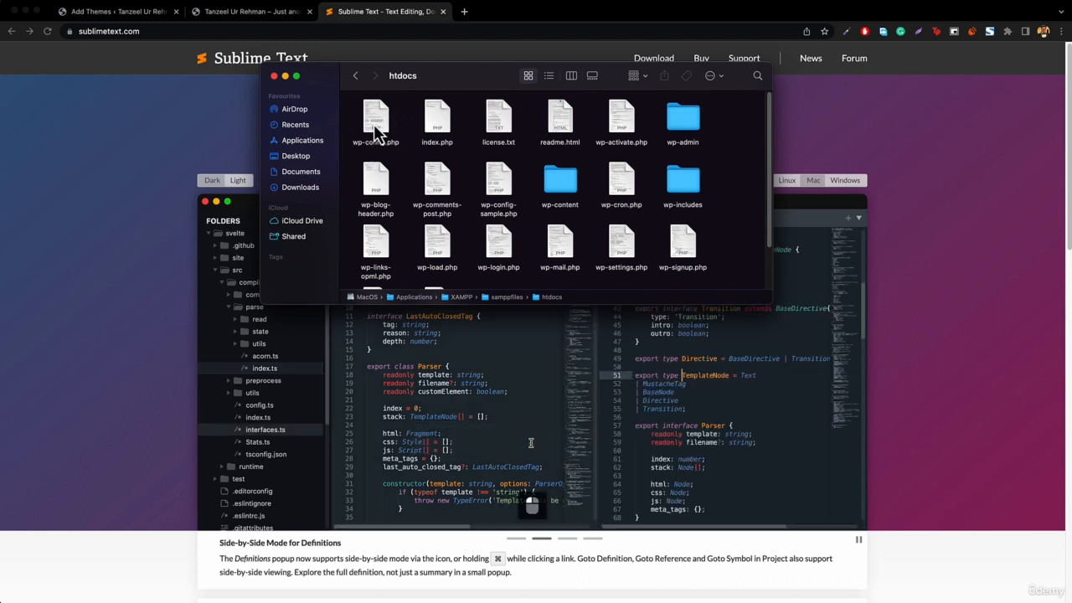
click(548, 76)
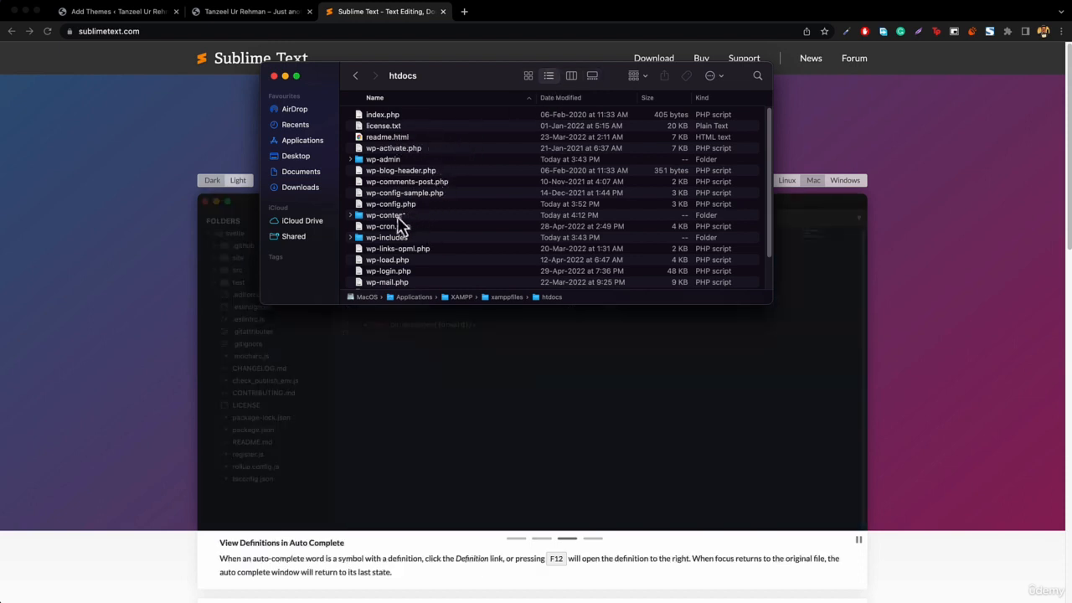
scroll(422, 239, down, 3)
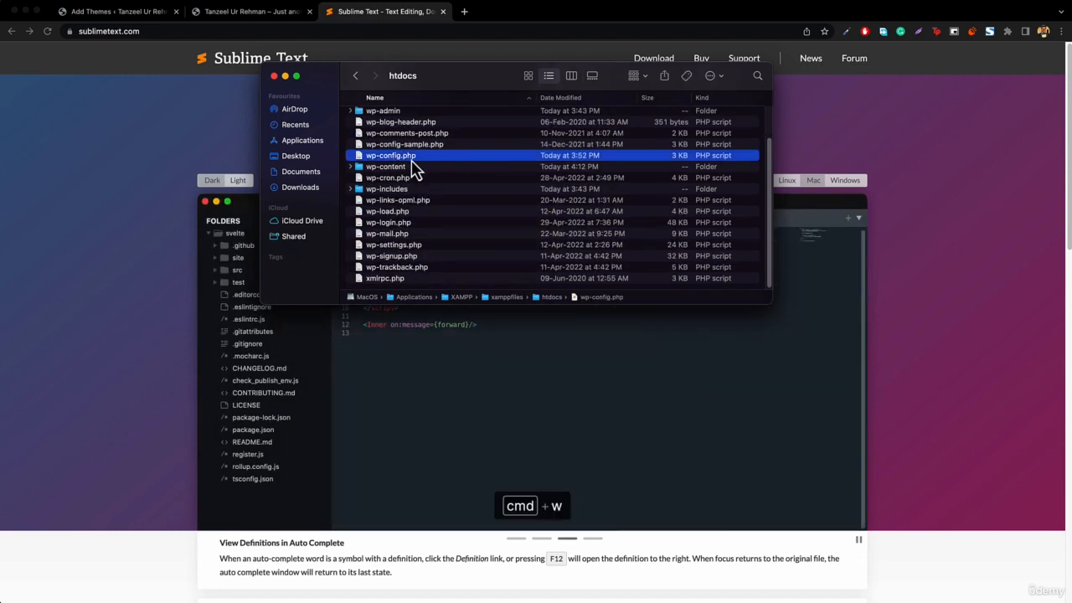
Open wp-config.php from the htdocs folder in Sublime Text, and reposition and enlarge its window
right_click(404, 158)
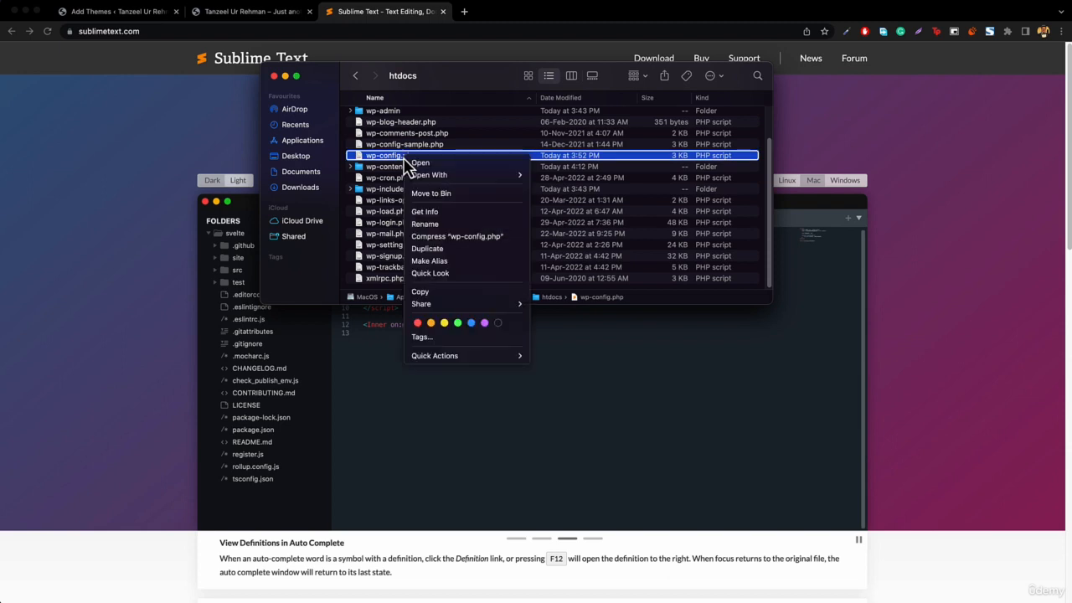
mouse_move(445, 178)
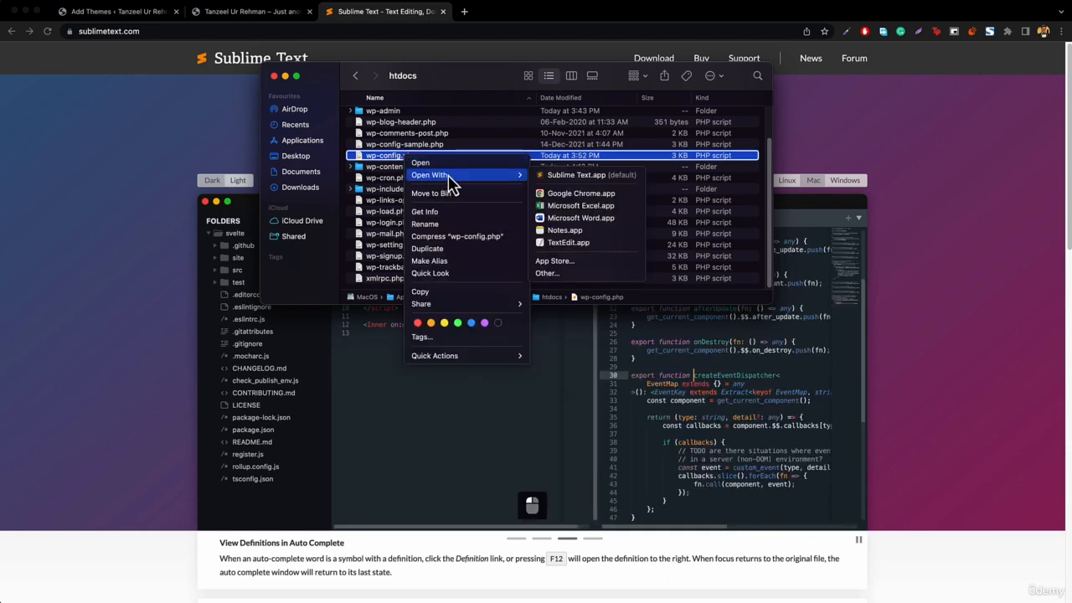
click(590, 175)
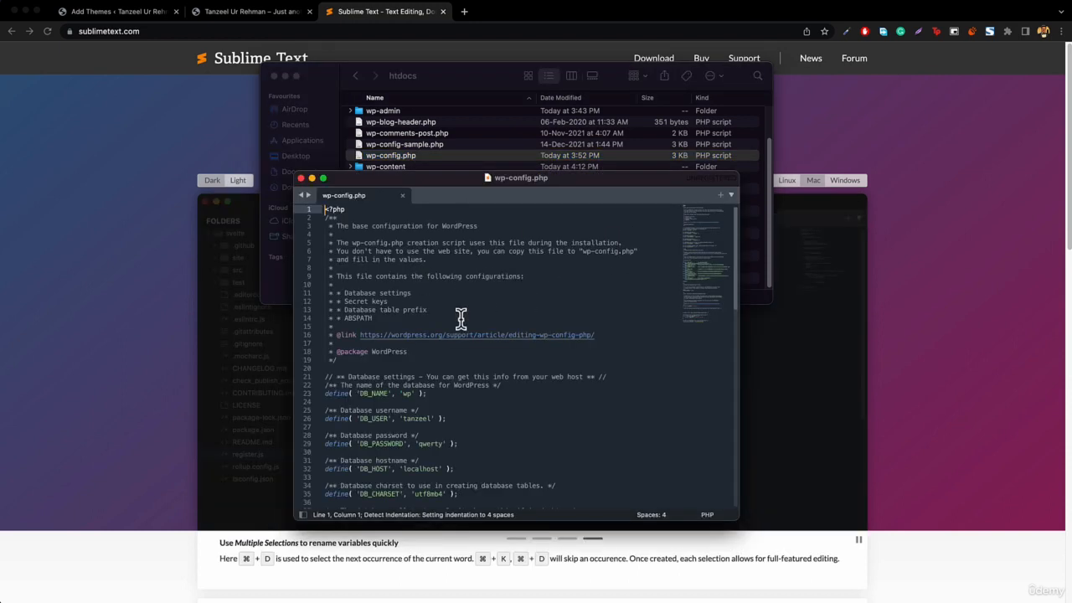
drag(486, 180, 399, 108)
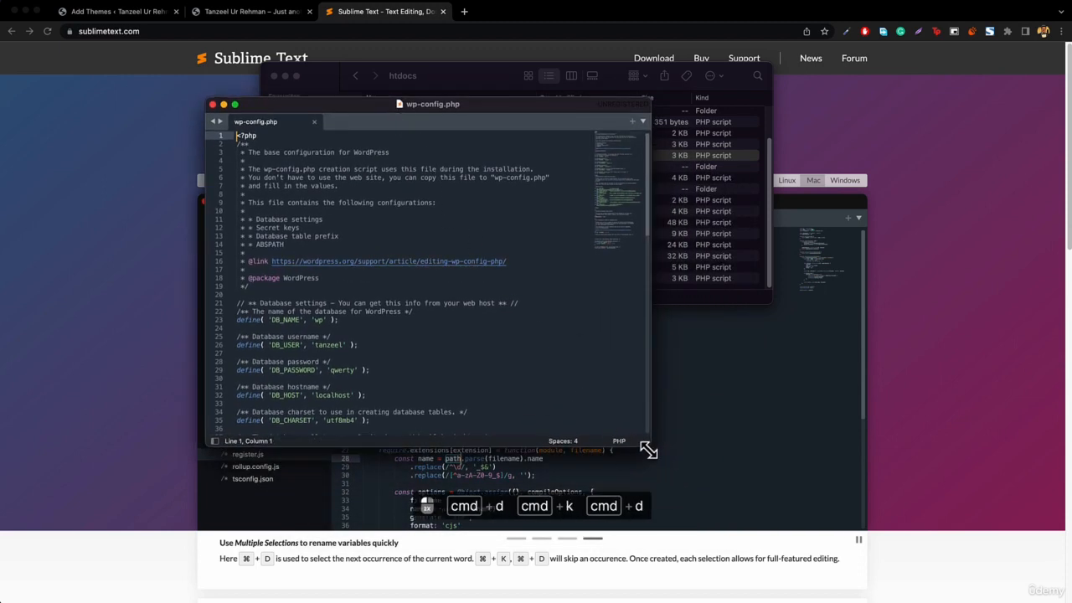
drag(649, 445, 859, 533)
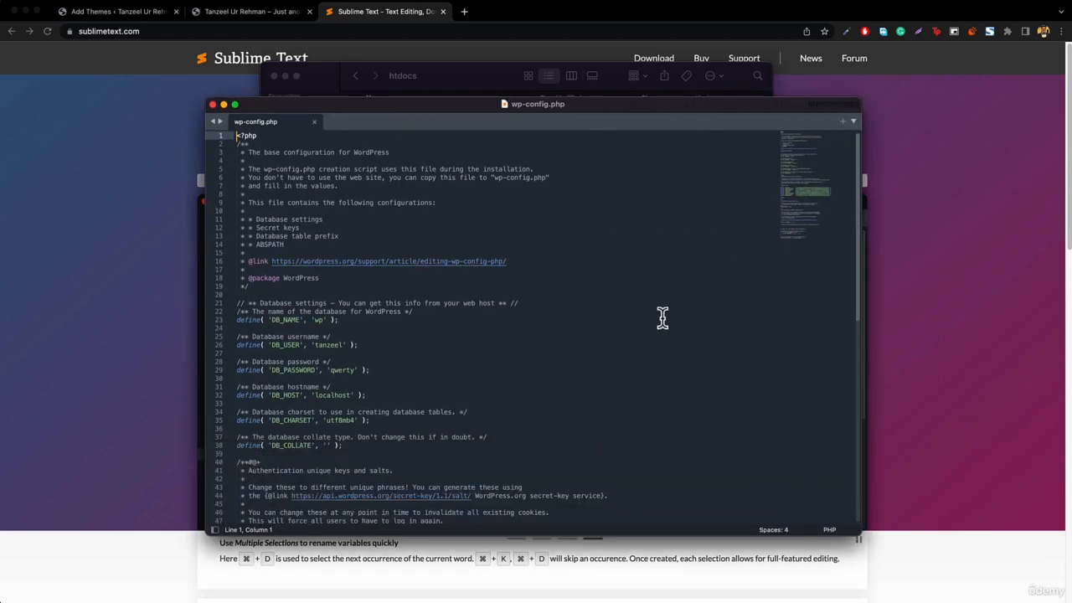
Greatly increase the text size of the wp-config.php code in the editor
key(super+equal)
key(super+equal)
key(super+equal)
key(super+equal)
key(super+equal)
key(super+equal)
key(super+equal)
key(super+equal)
key(super+equal)
key(super+equal)
key(super+equal)
key(super+equal)
key(super+equal)
key(super+equal)
key(super+equal)
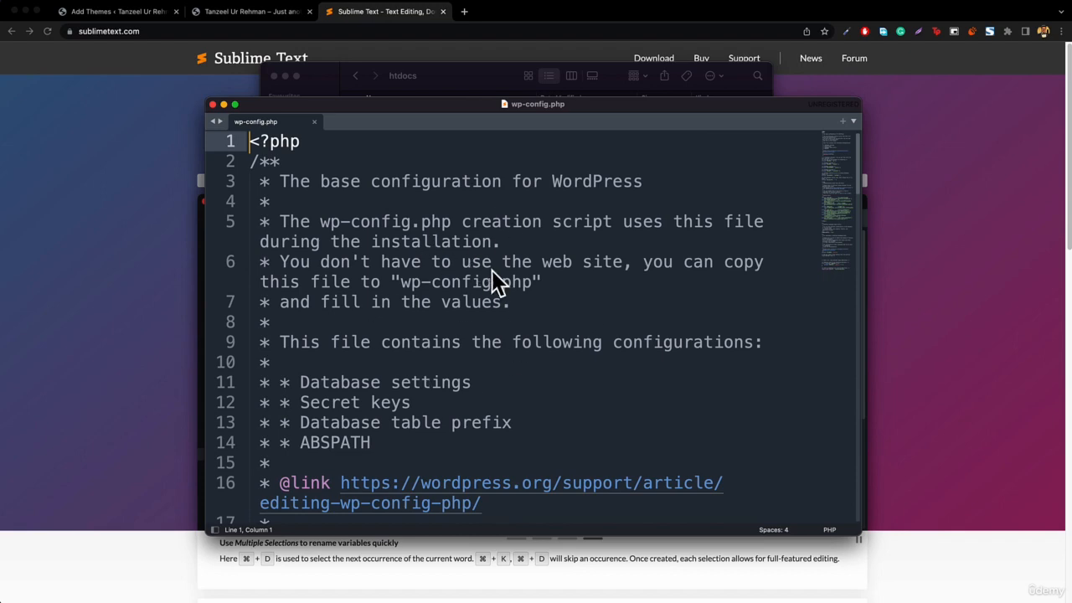
Duplicate the WP_DEBUG define statement onto the empty line directly below it
scroll(436, 260, down, 15)
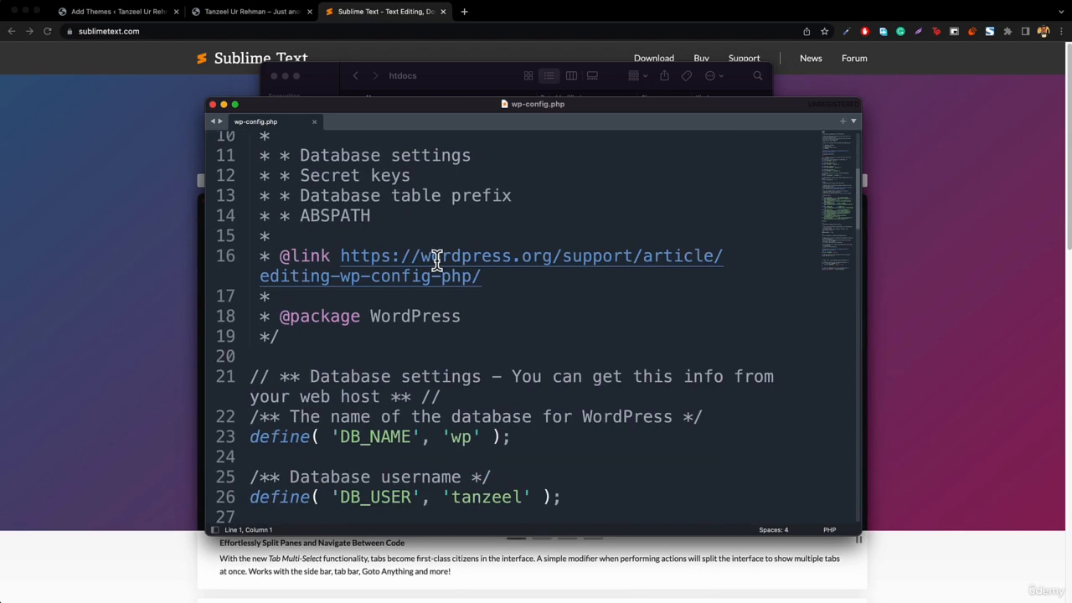
scroll(437, 259, down, 15)
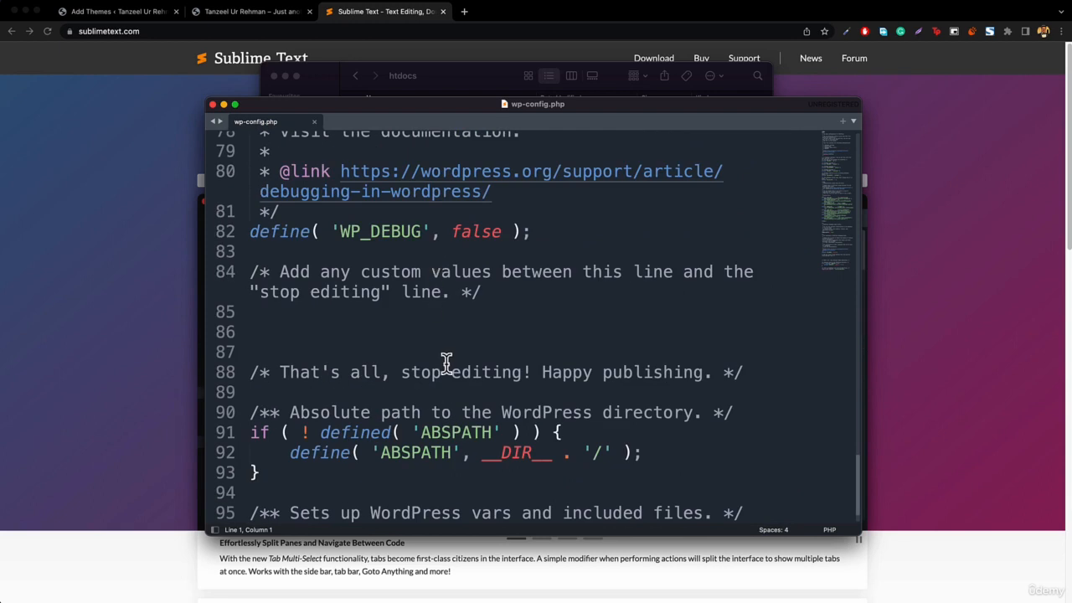
scroll(441, 368, down, 2)
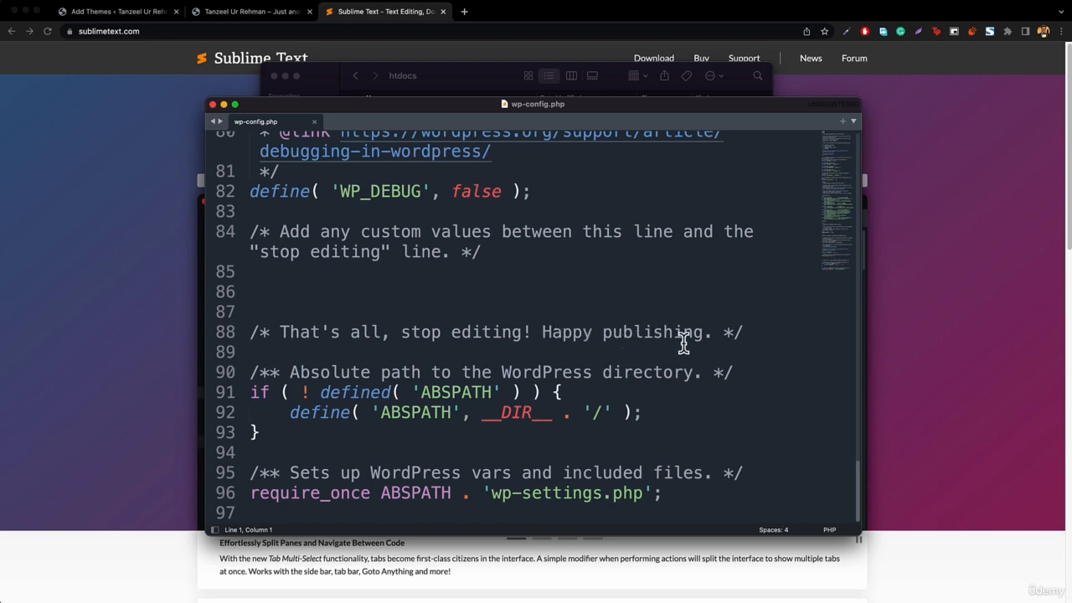
scroll(249, 194, up, 5)
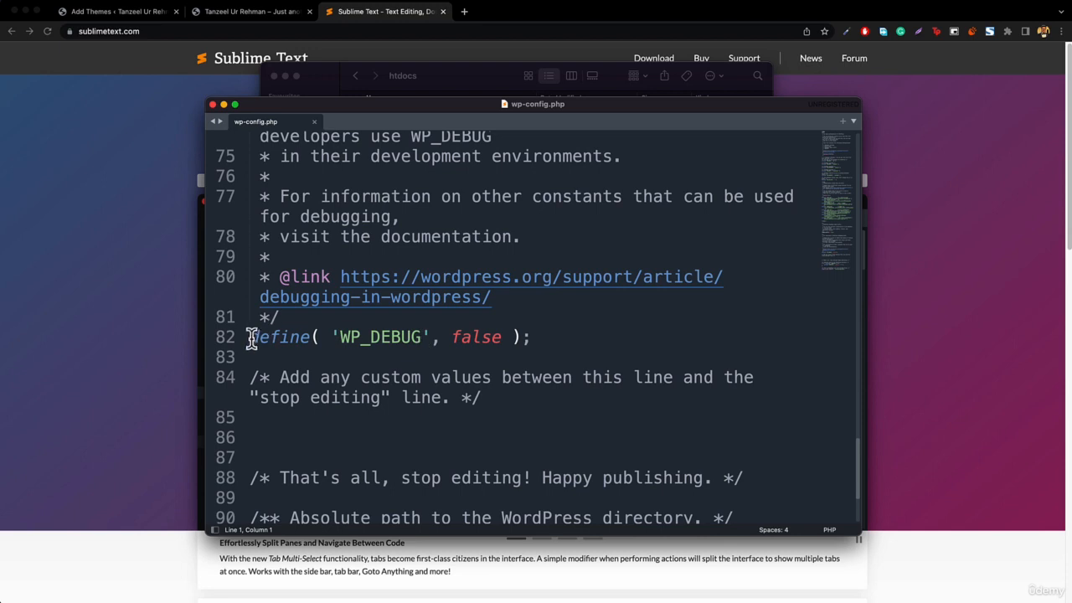
drag(250, 339, 540, 358)
key(super+c)
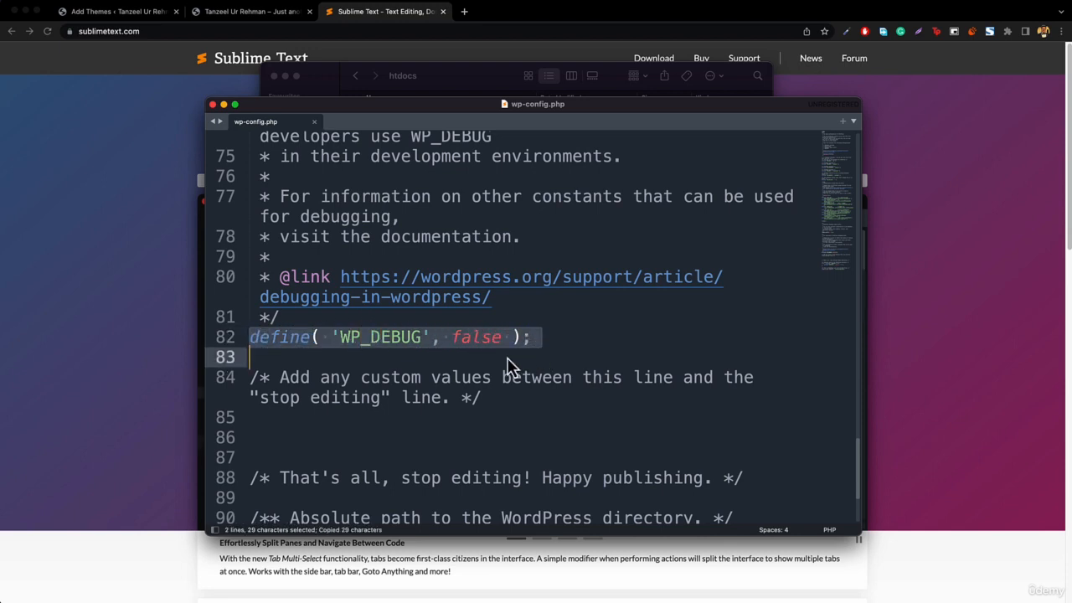
click(473, 362)
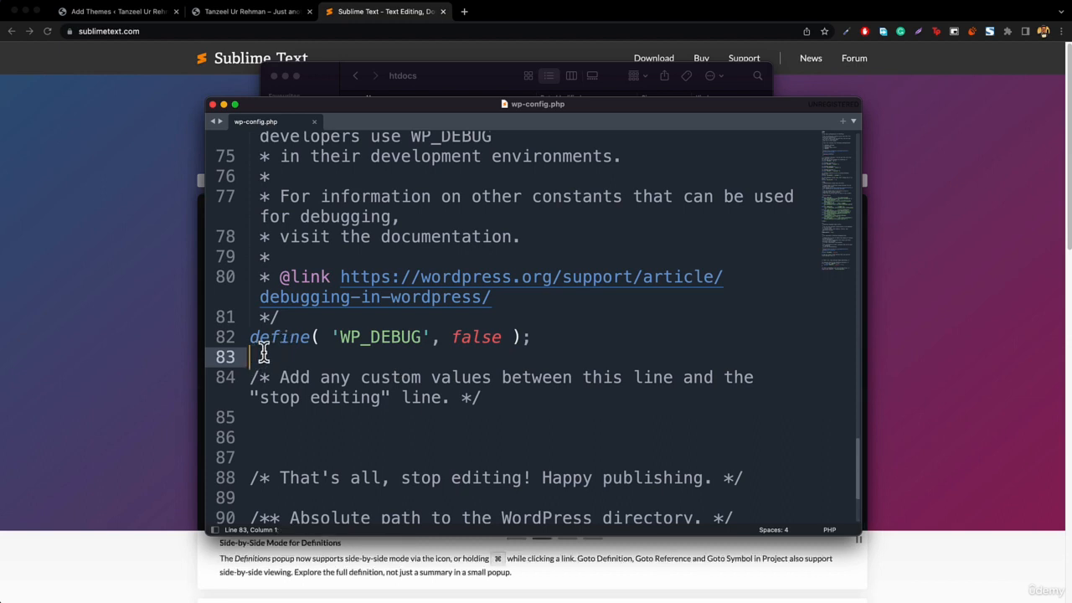
key(super+v)
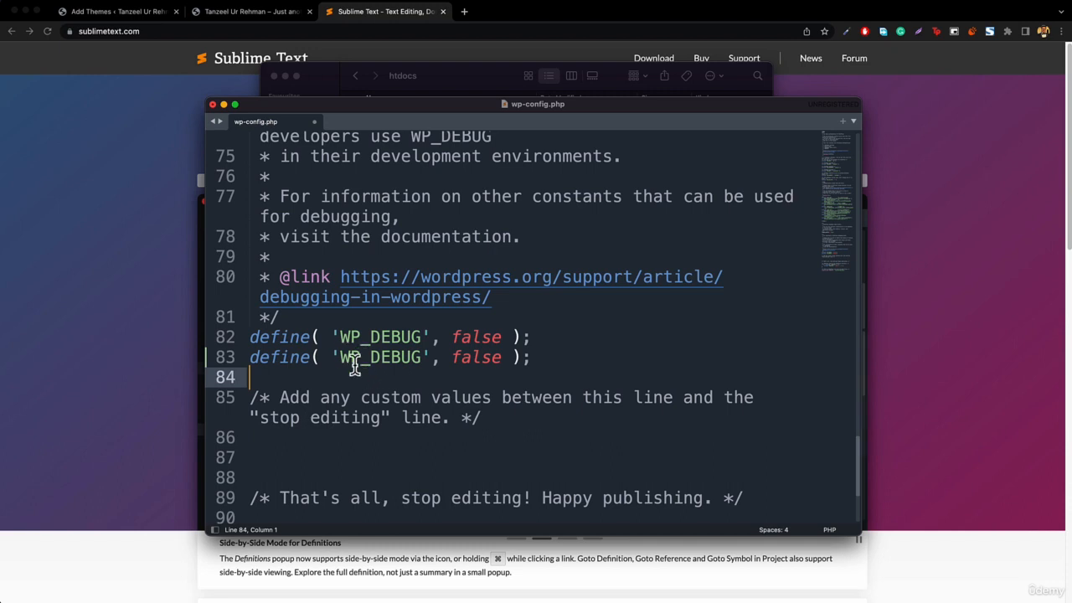
Change the duplicated statement to define( 'FS_METHOD', 'direct' ); and save wp-config.php
drag(338, 356, 424, 356)
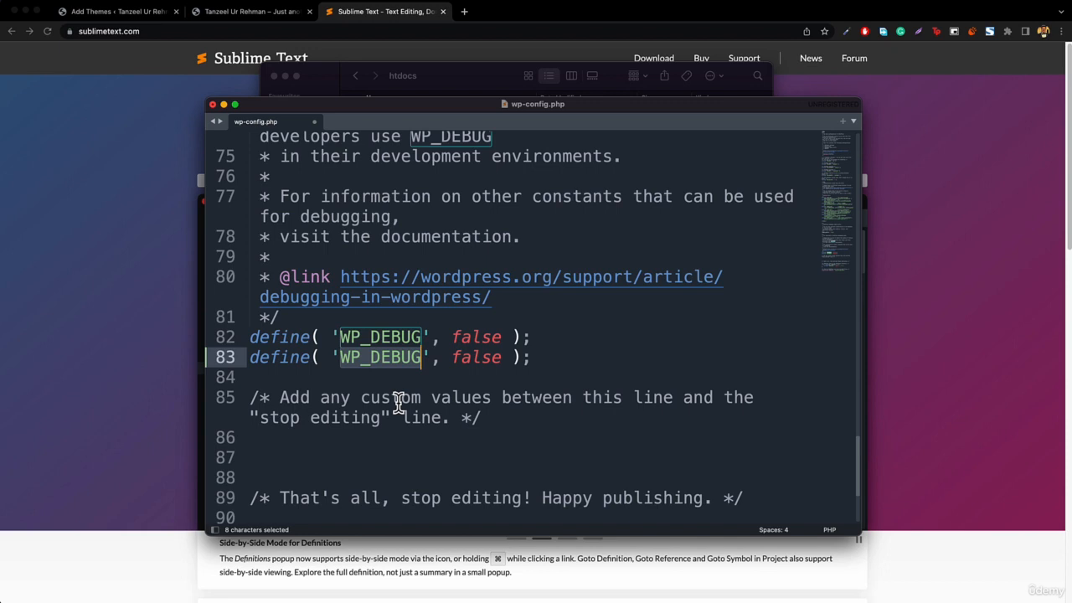
text(F)
text(S_)
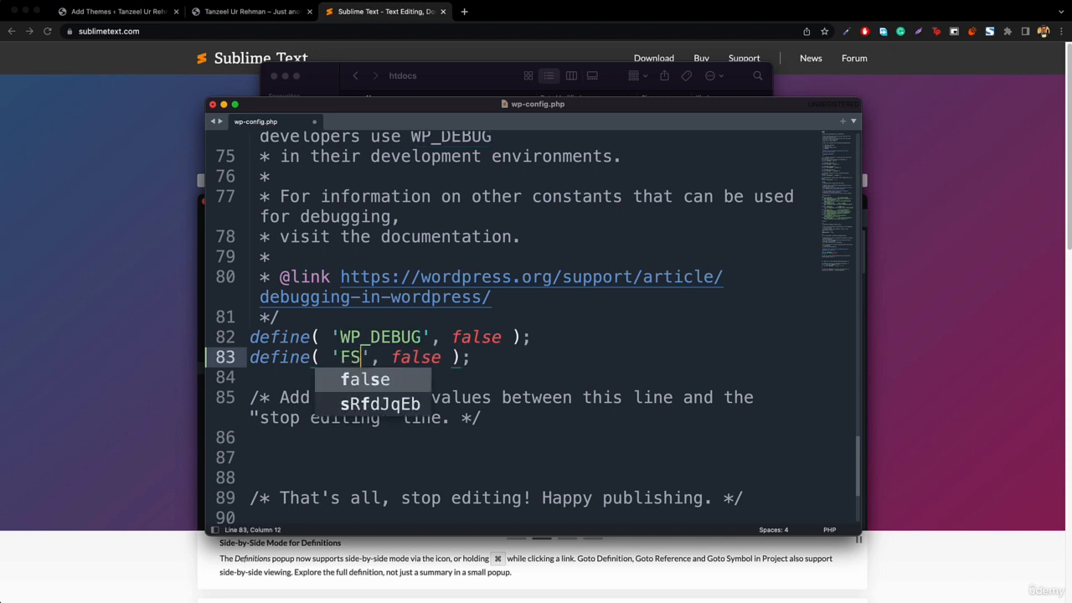
text(METHOD)
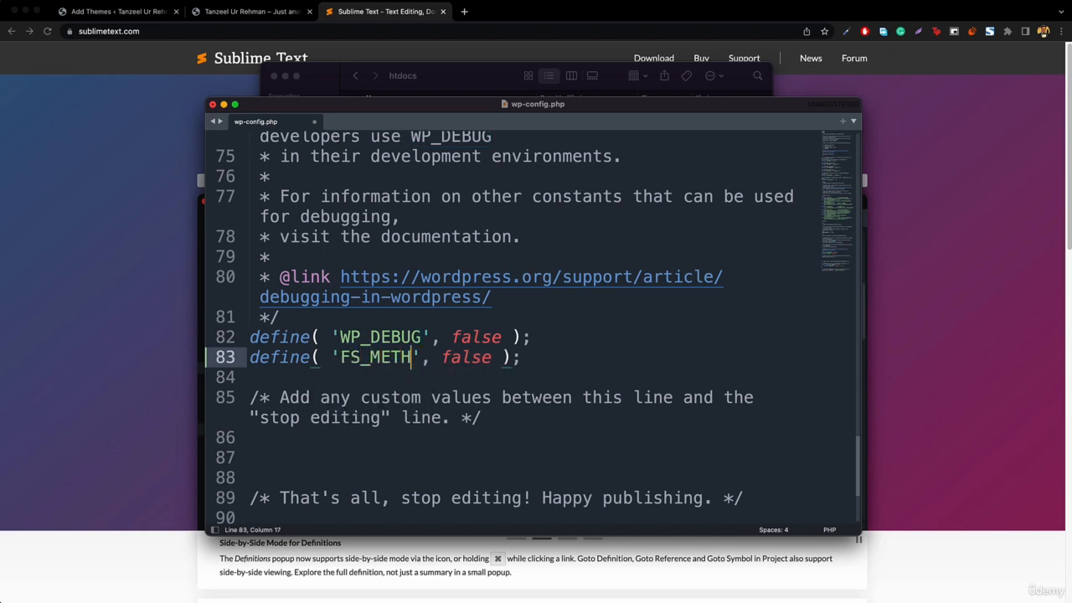
double_click(482, 358)
key(BackSpace)
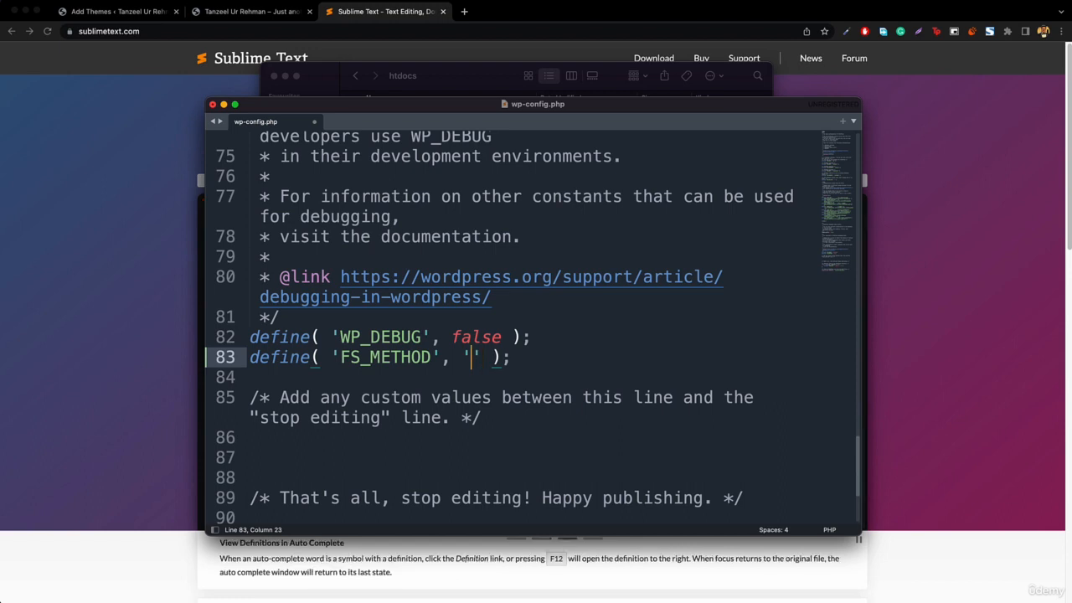
text('direct)
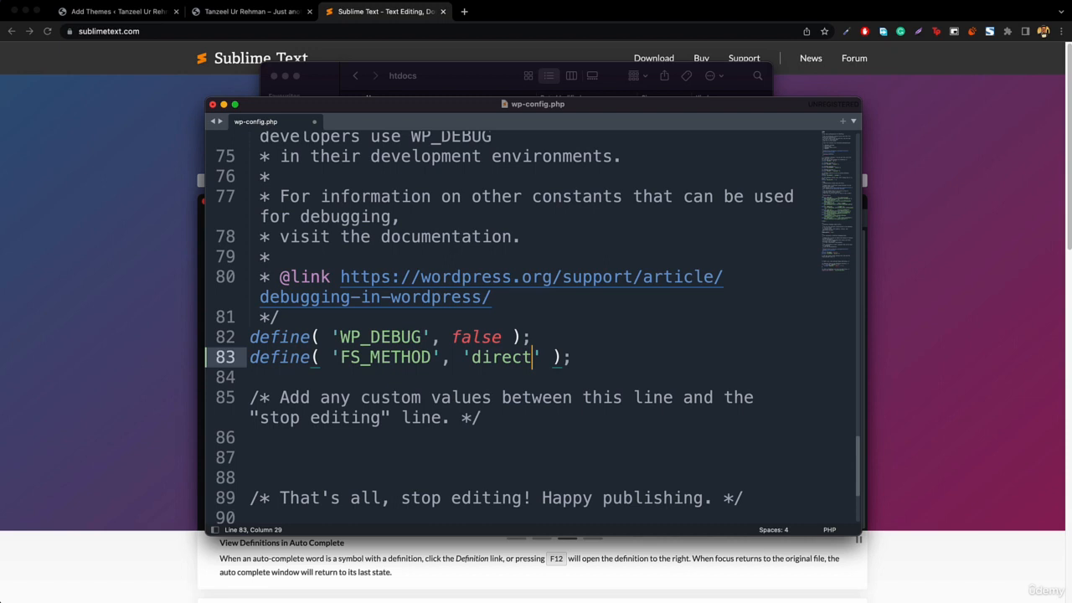
key(super+s)
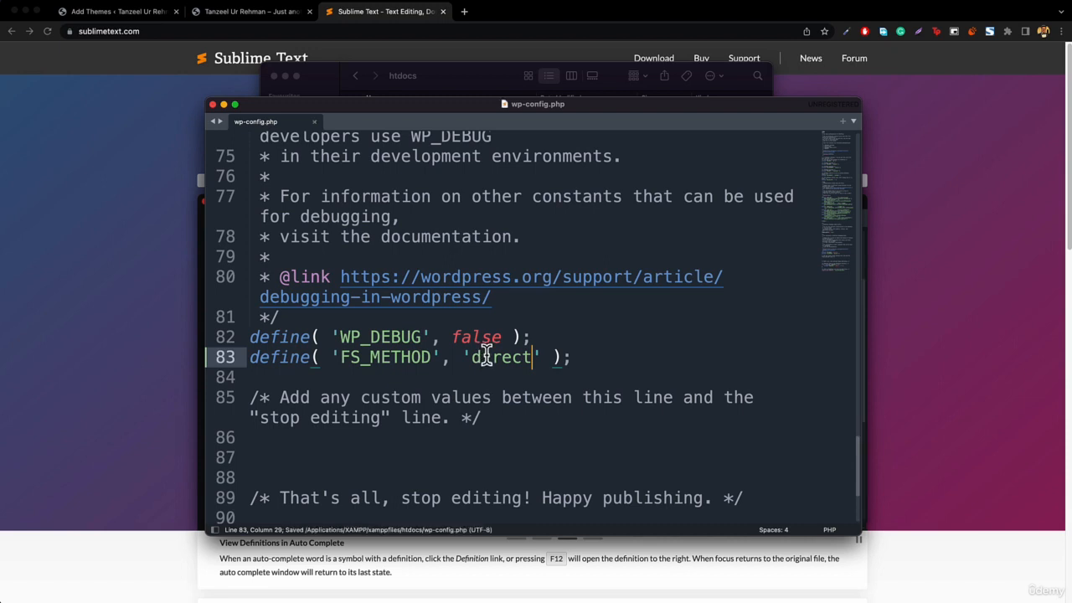
Close the wp-config.php window, switch to the browser's WordPress Add Themes page and reload it
click(214, 105)
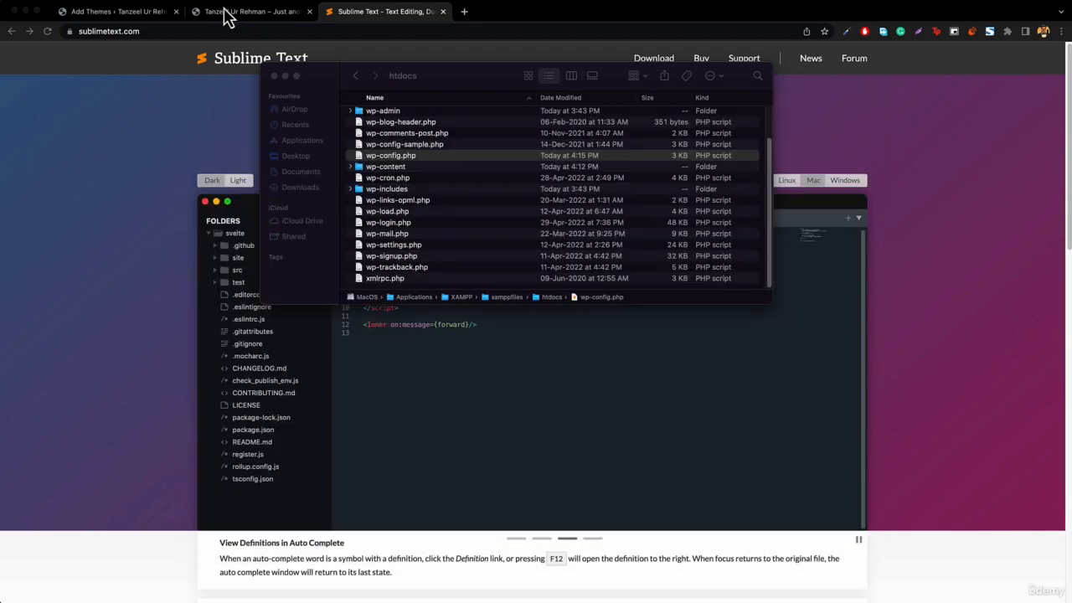
click(152, 13)
click(202, 31)
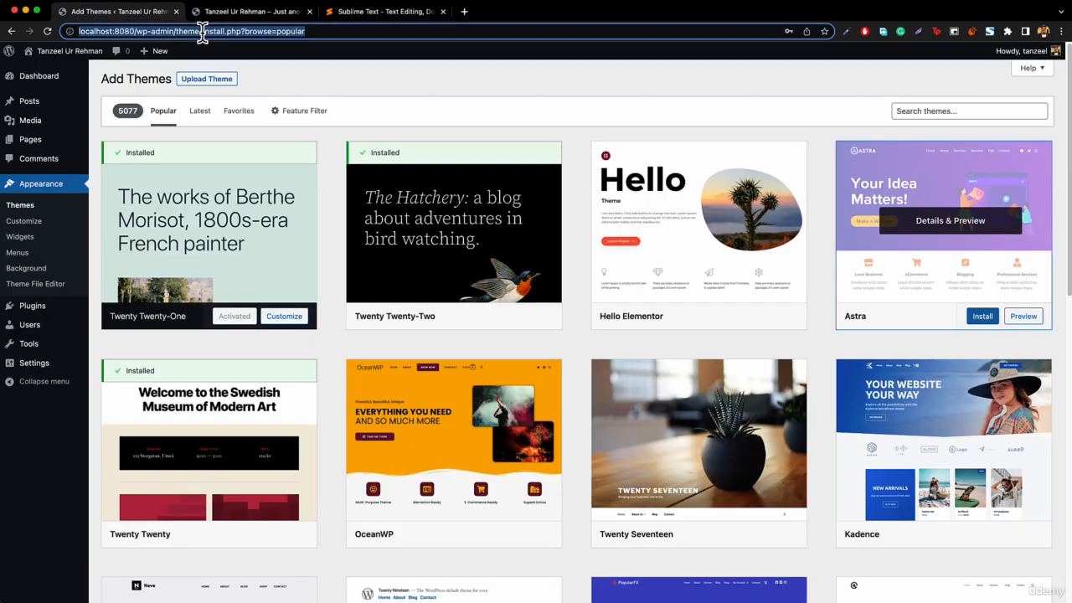
key(Return)
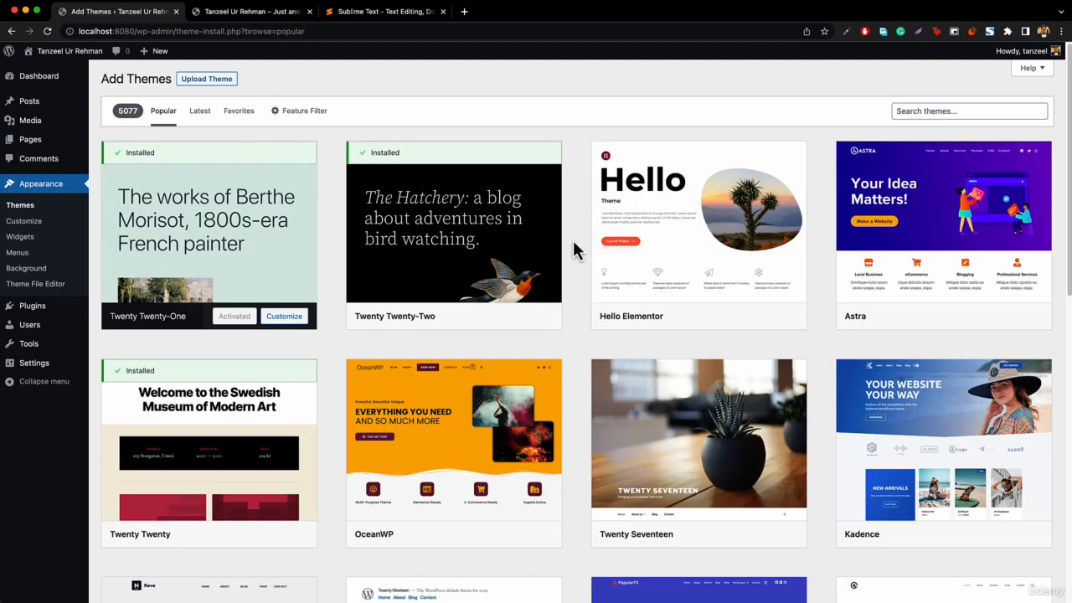
Install the Astra theme from the popular themes and activate it
mouse_move(915, 323)
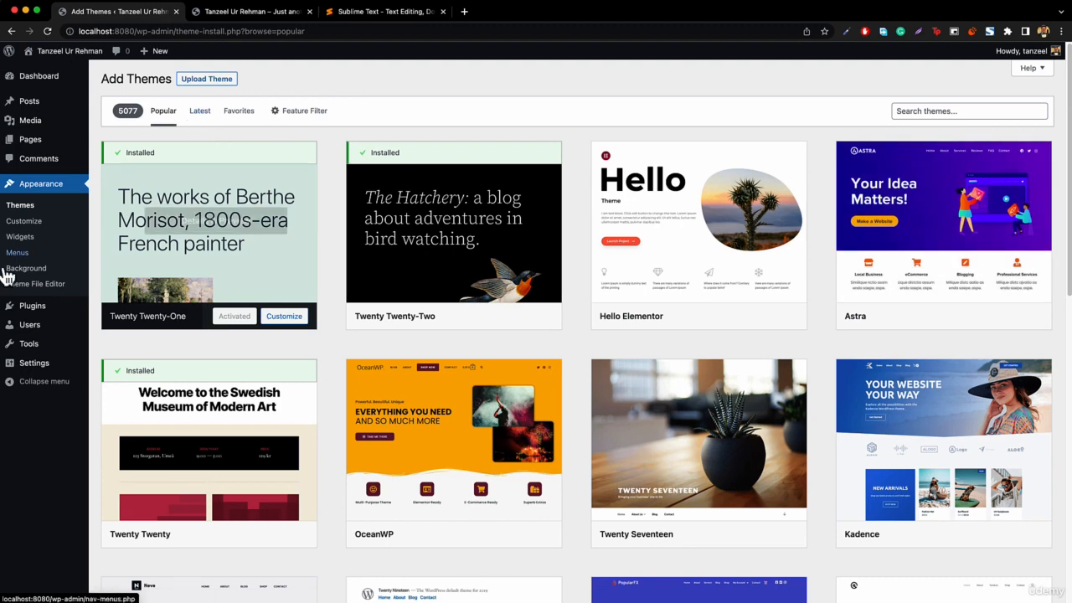
click(989, 324)
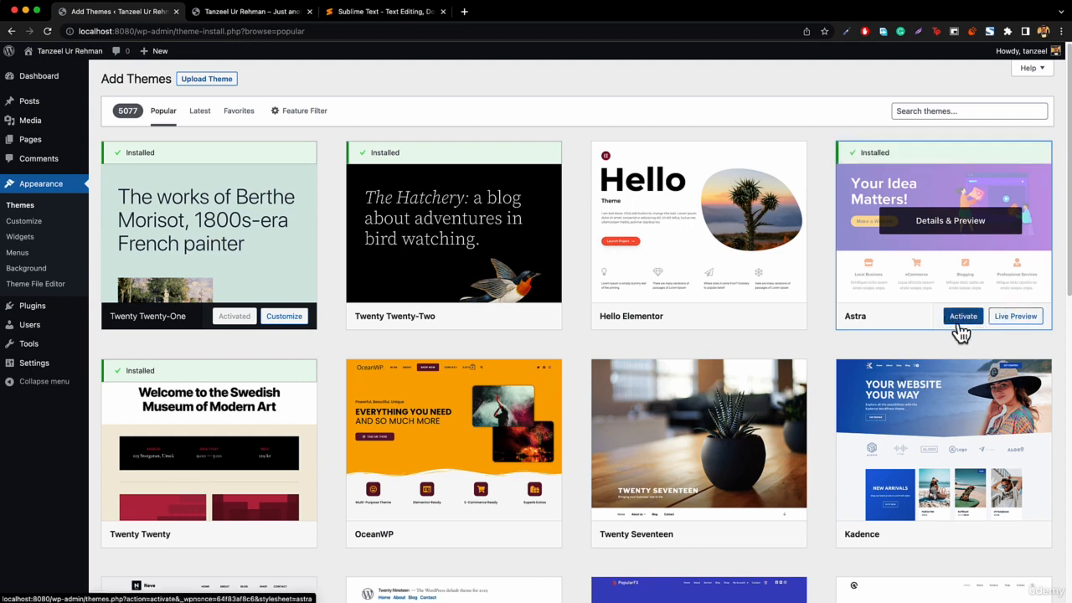
click(957, 323)
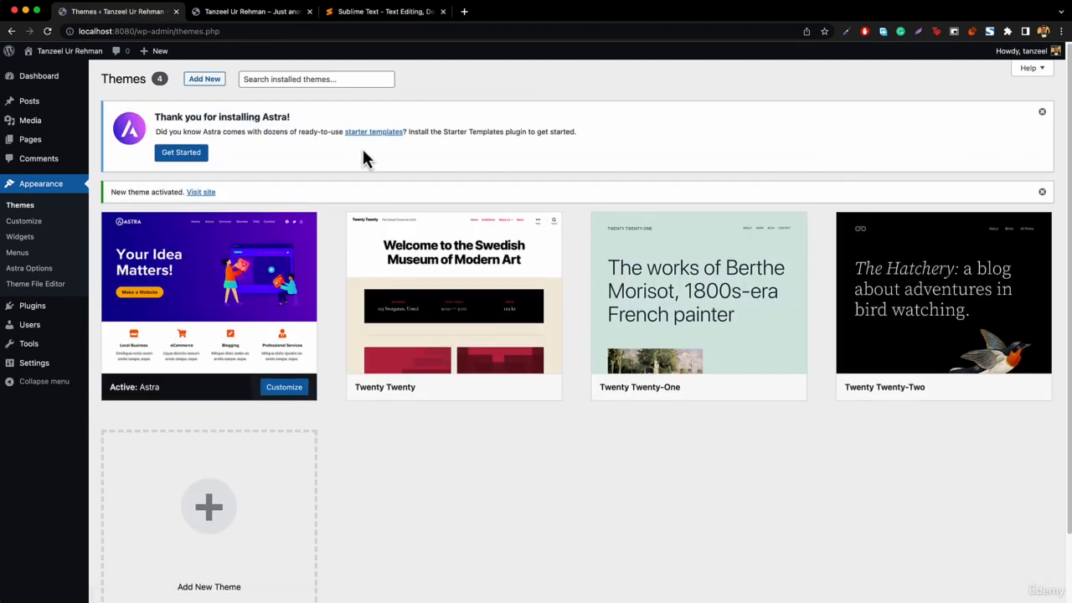
Reload the site's front page at localhost:8080 to check how it looks with the Astra theme
click(245, 12)
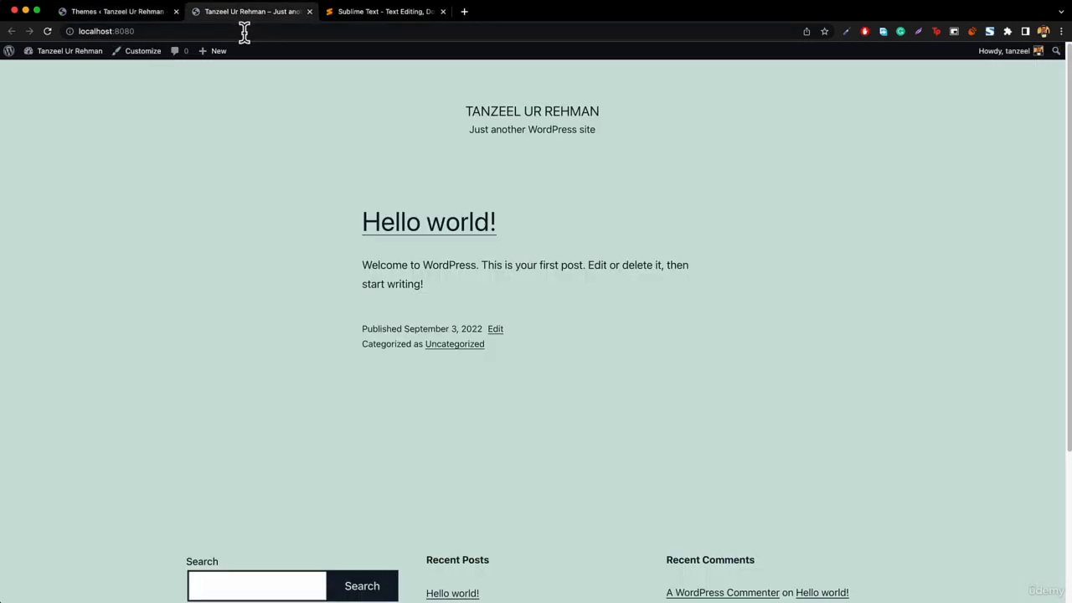
click(245, 31)
key(Return)
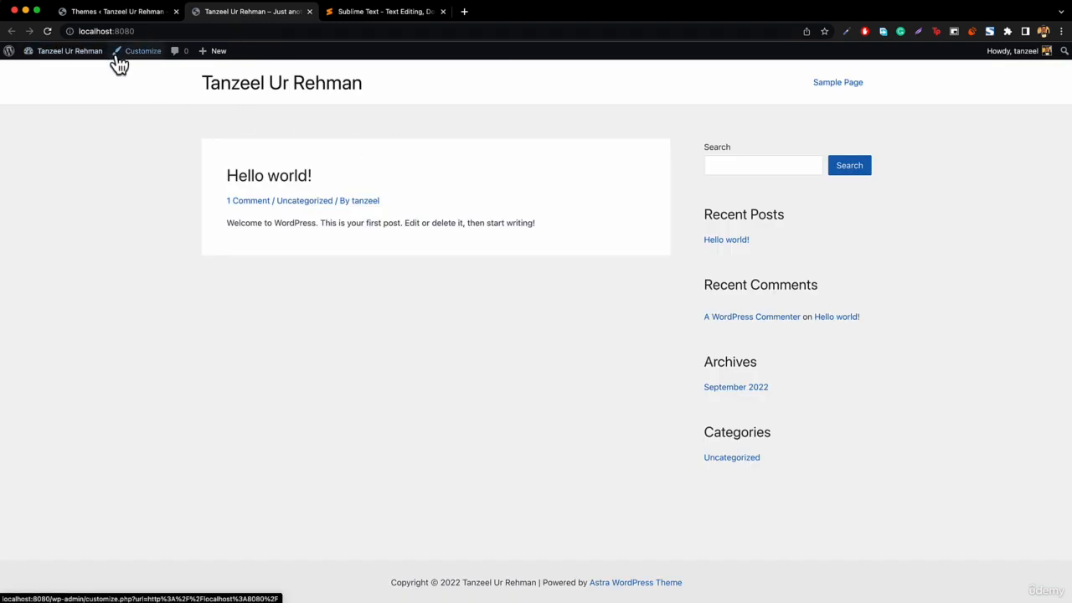
Activate the Twenty Twenty-Two theme in place of Astra, and delete the Astra theme
click(137, 15)
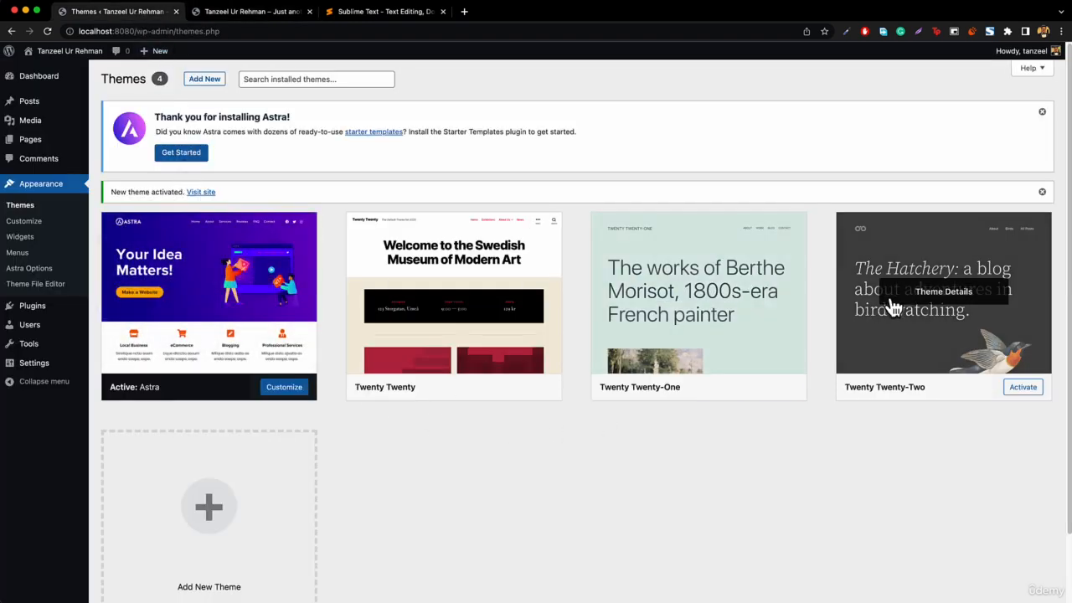
click(1022, 387)
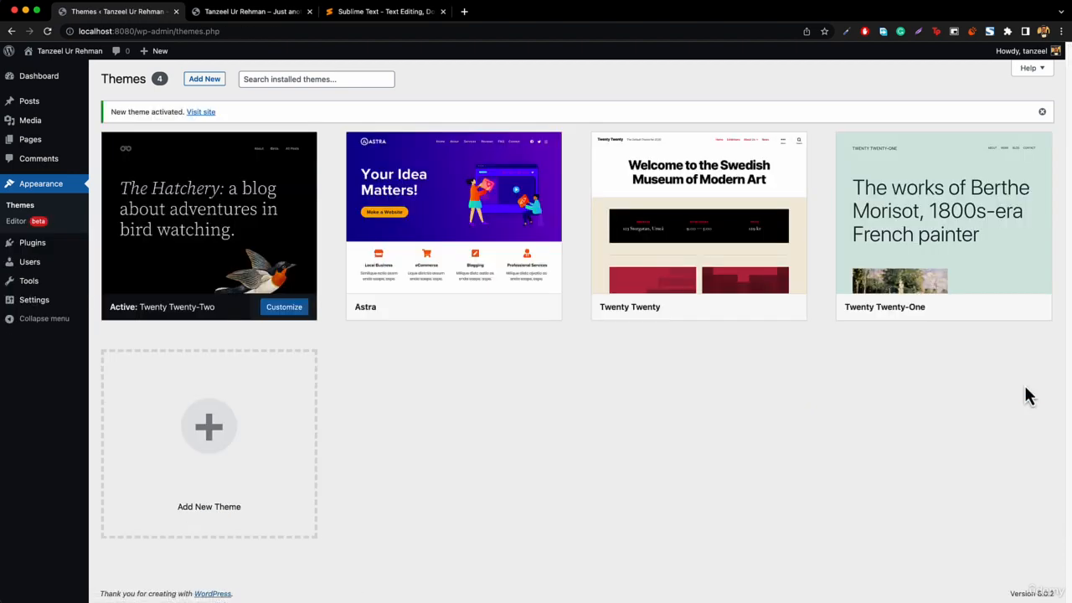
click(411, 214)
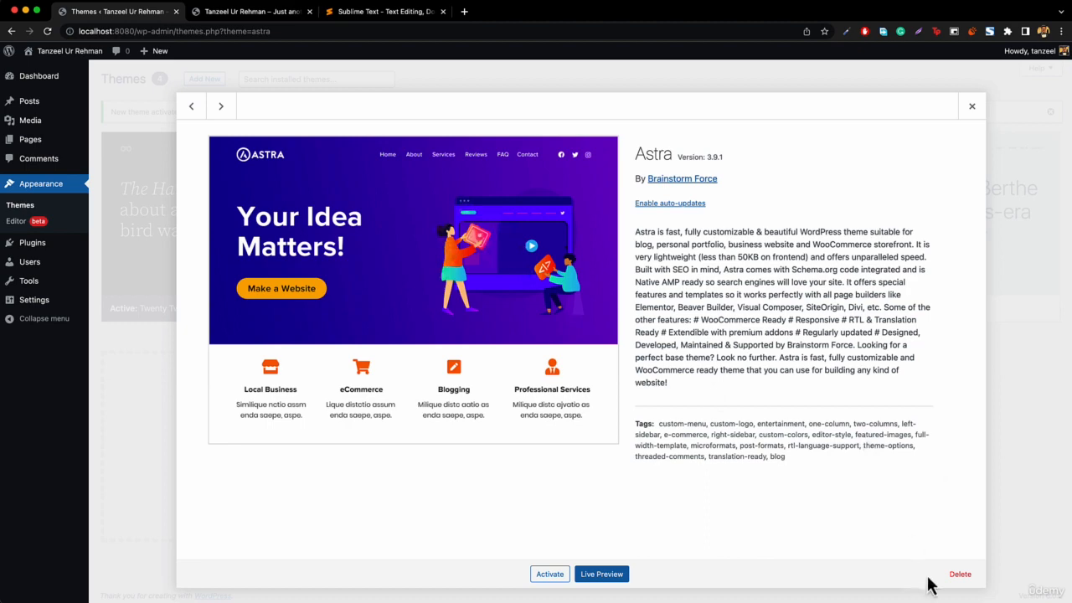
click(960, 574)
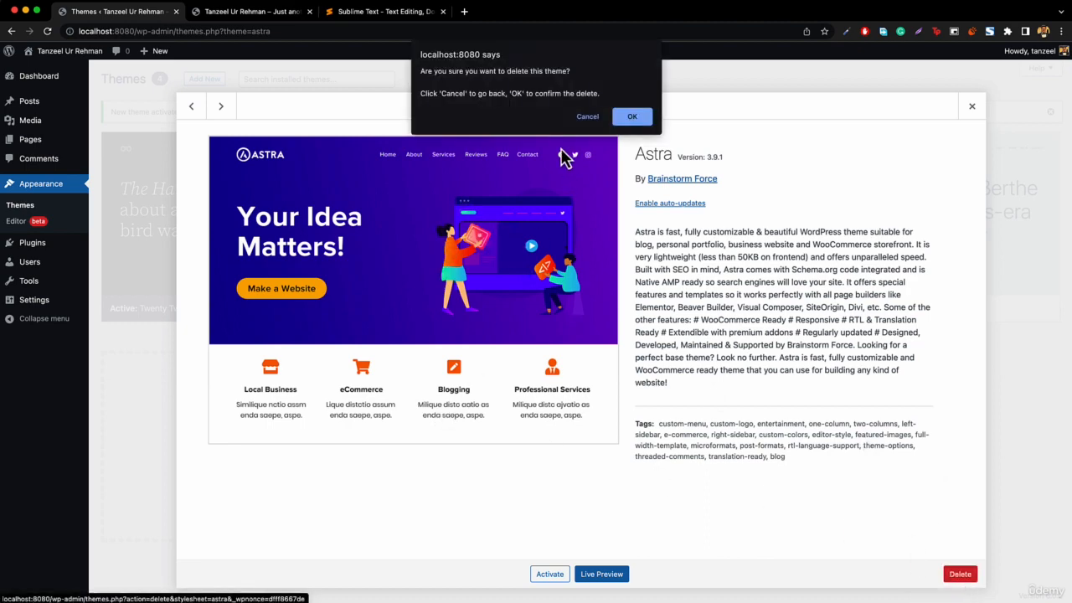
click(621, 121)
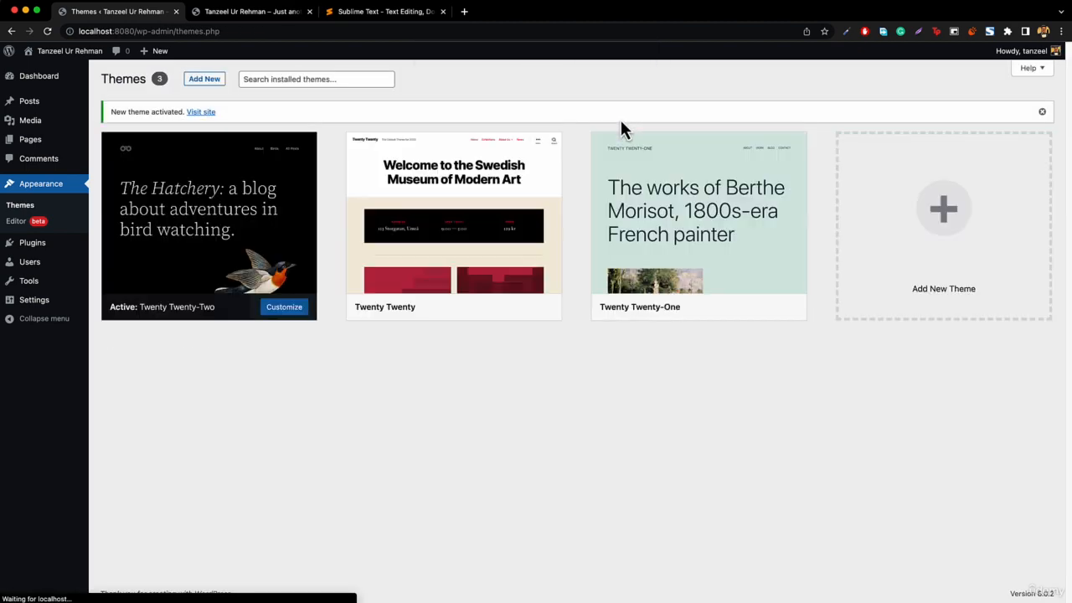